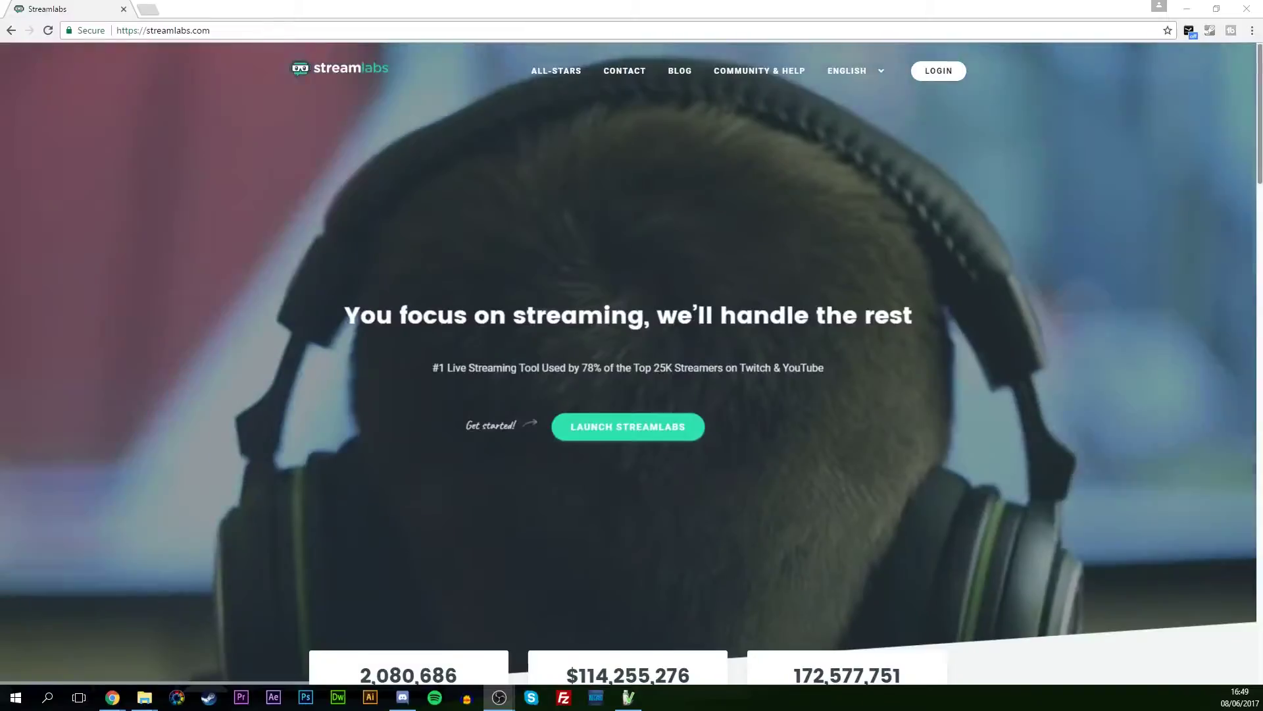
# Go from the streamlabs.com homepage to the login page with LAUNCH STREAMLABS.
pyautogui.click(213, 30)
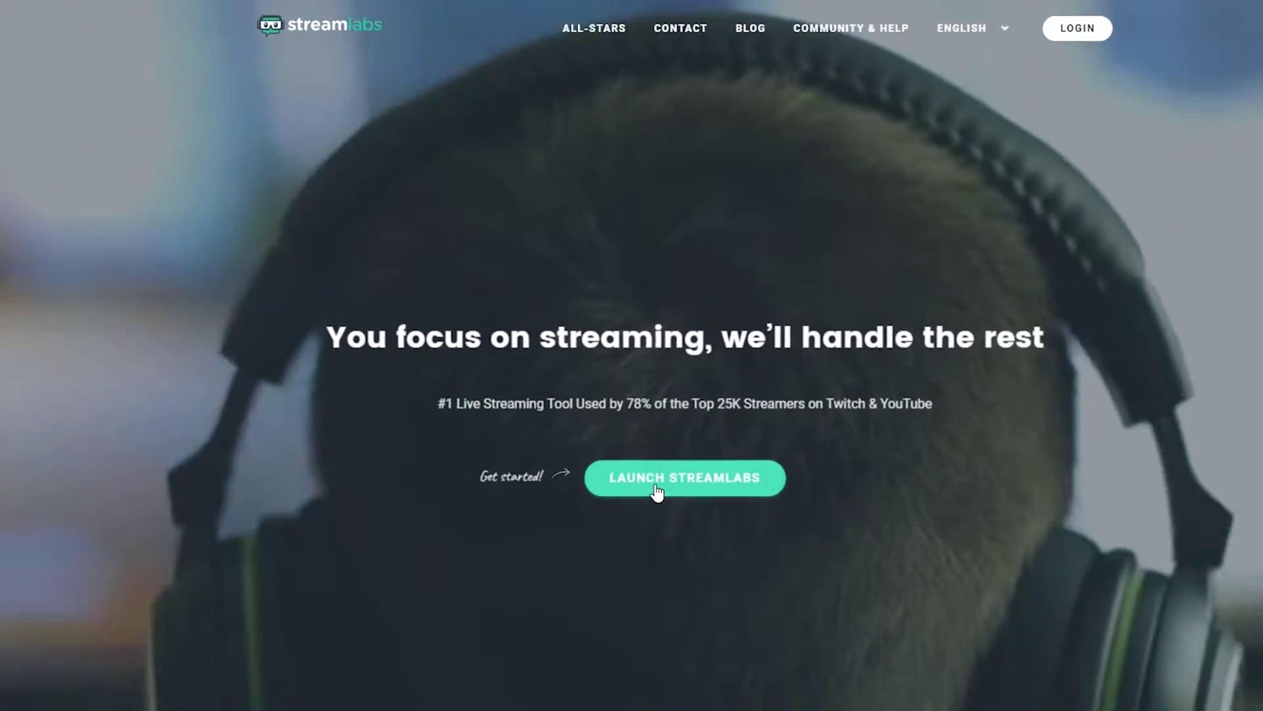
pyautogui.click(656, 492)
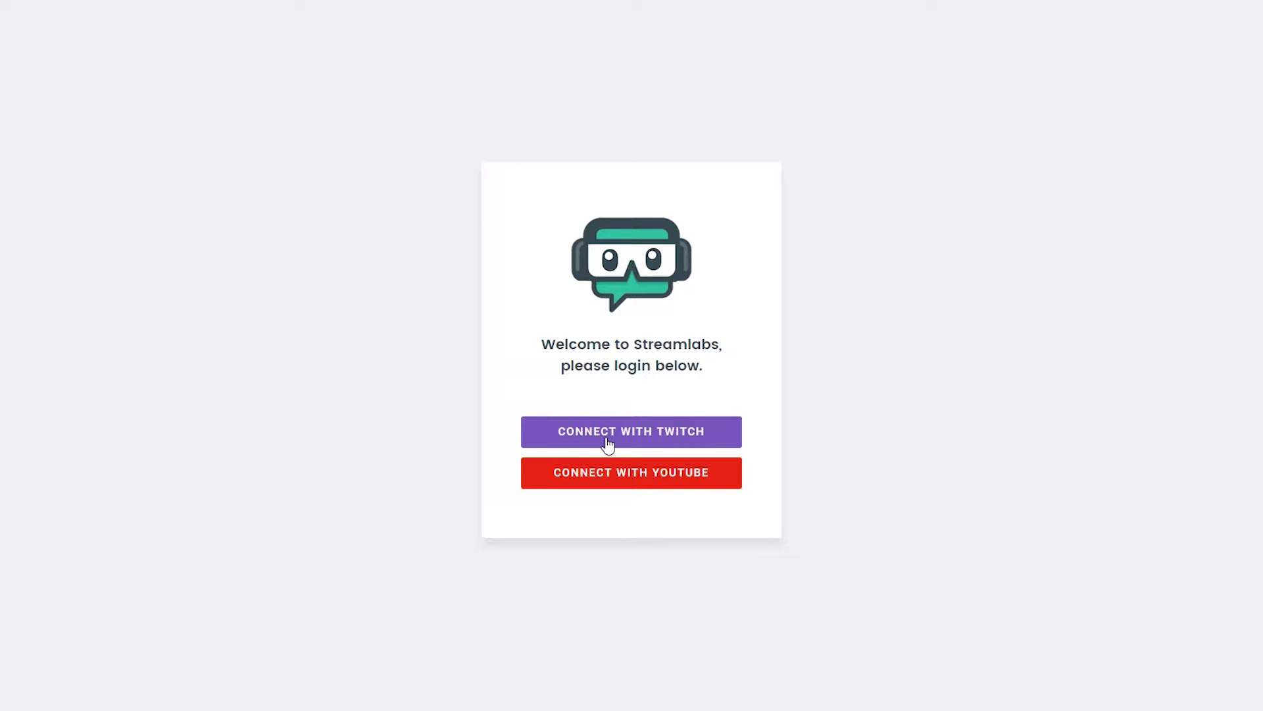
# Connect with Twitch and look over the dashboard's stats, donation chart and recent follows.
pyautogui.click(635, 419)
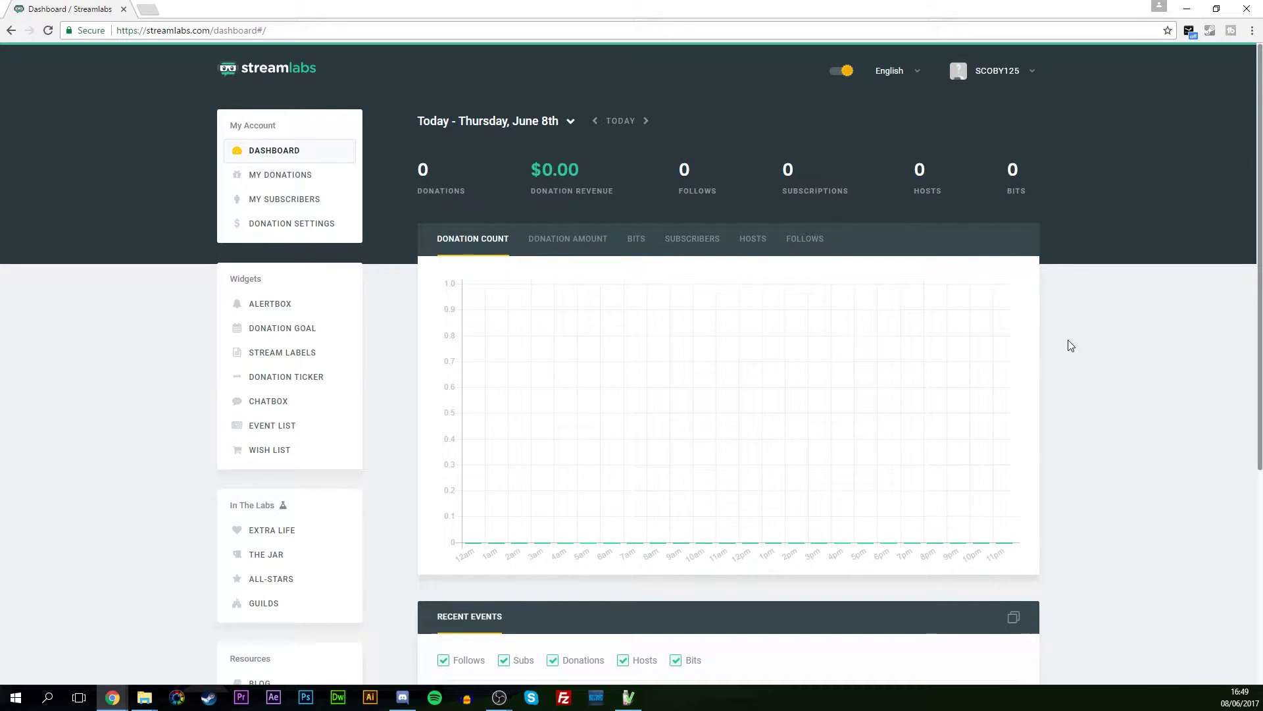
pyautogui.scroll(-3, 1073, 346)
pyautogui.scroll(-1, 1023, 397)
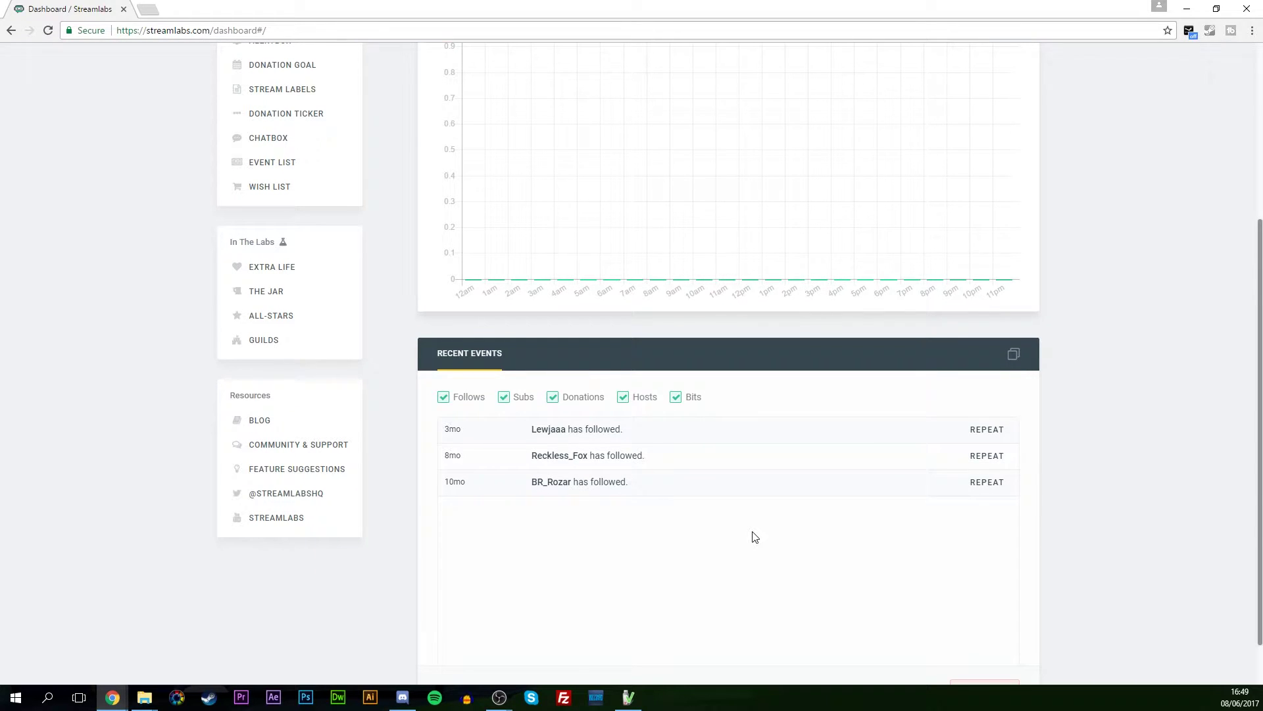
pyautogui.scroll(2, 987, 500)
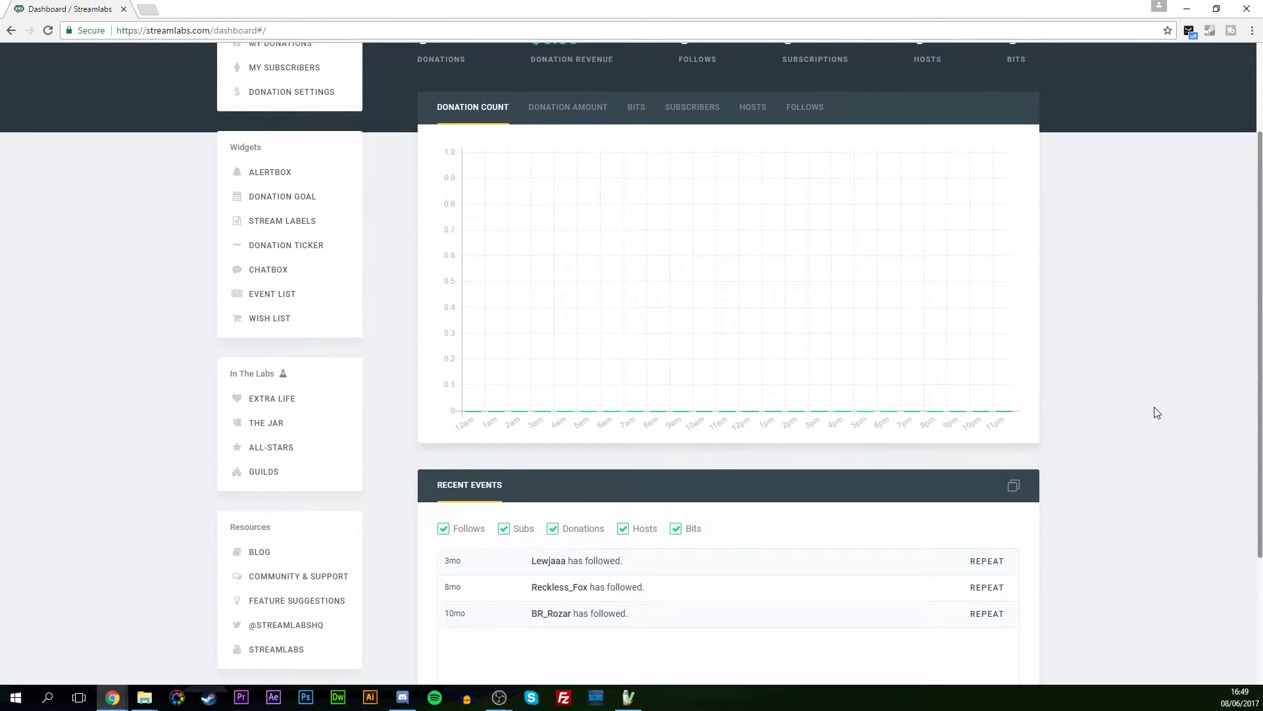
pyautogui.scroll(2, 1142, 392)
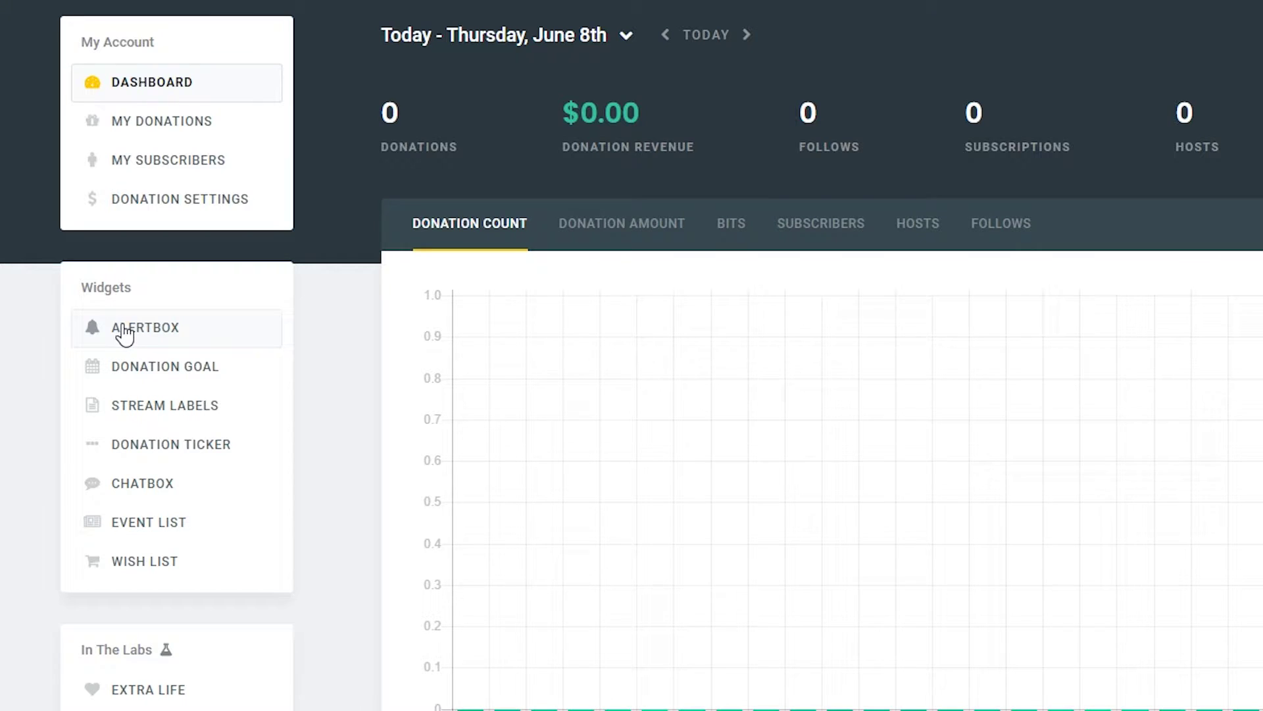
# Open the Alert Box widget's SUBSCRIPTIONS alert settings.
pyautogui.click(134, 332)
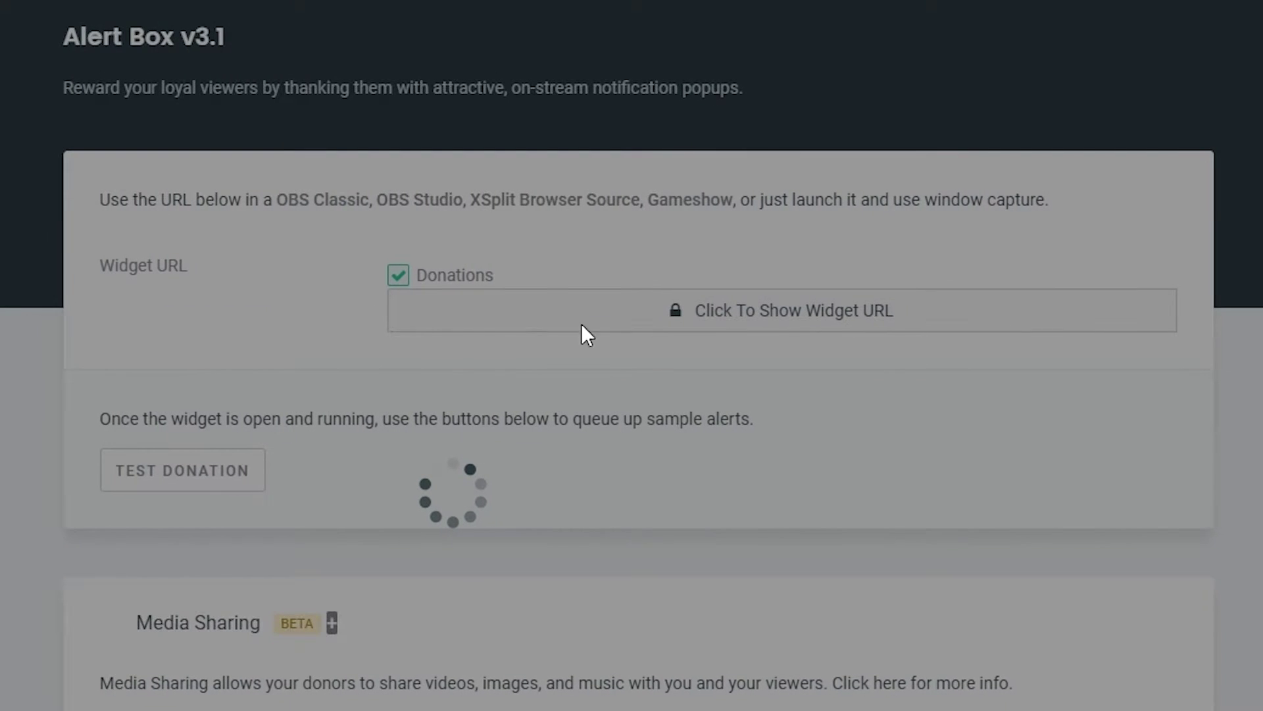
pyautogui.scroll(-6, 198, 329)
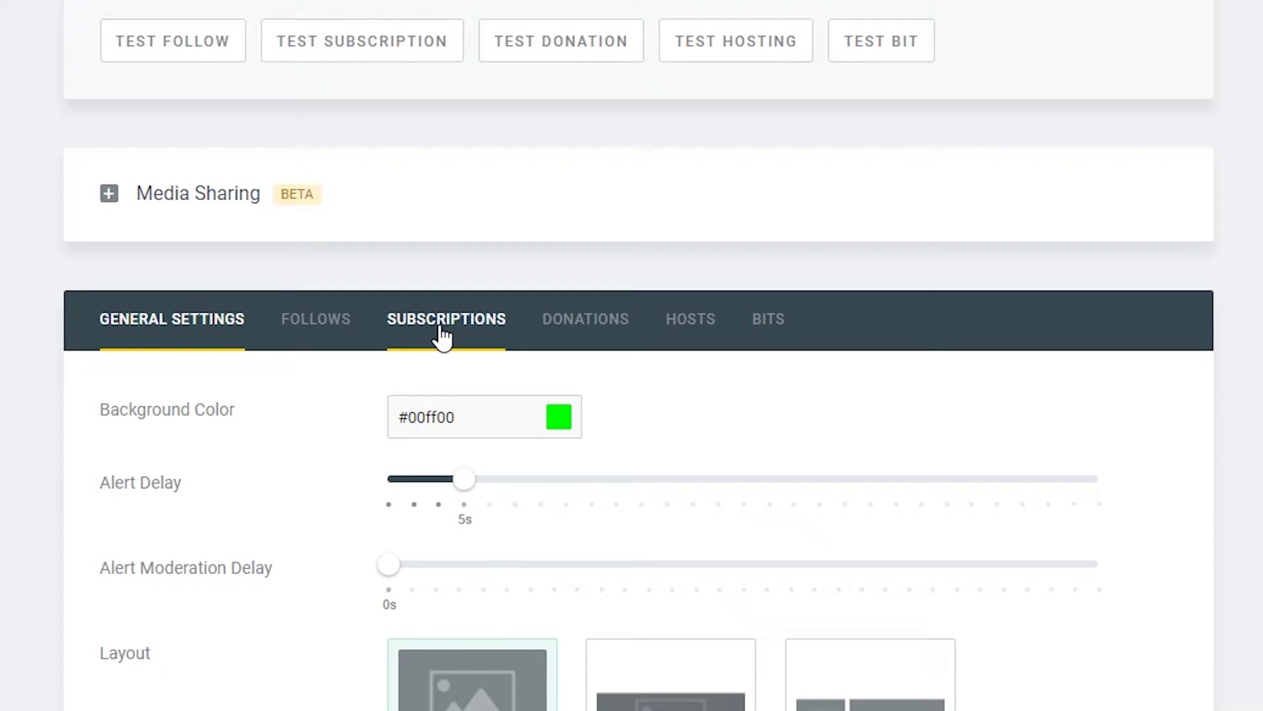
pyautogui.click(446, 320)
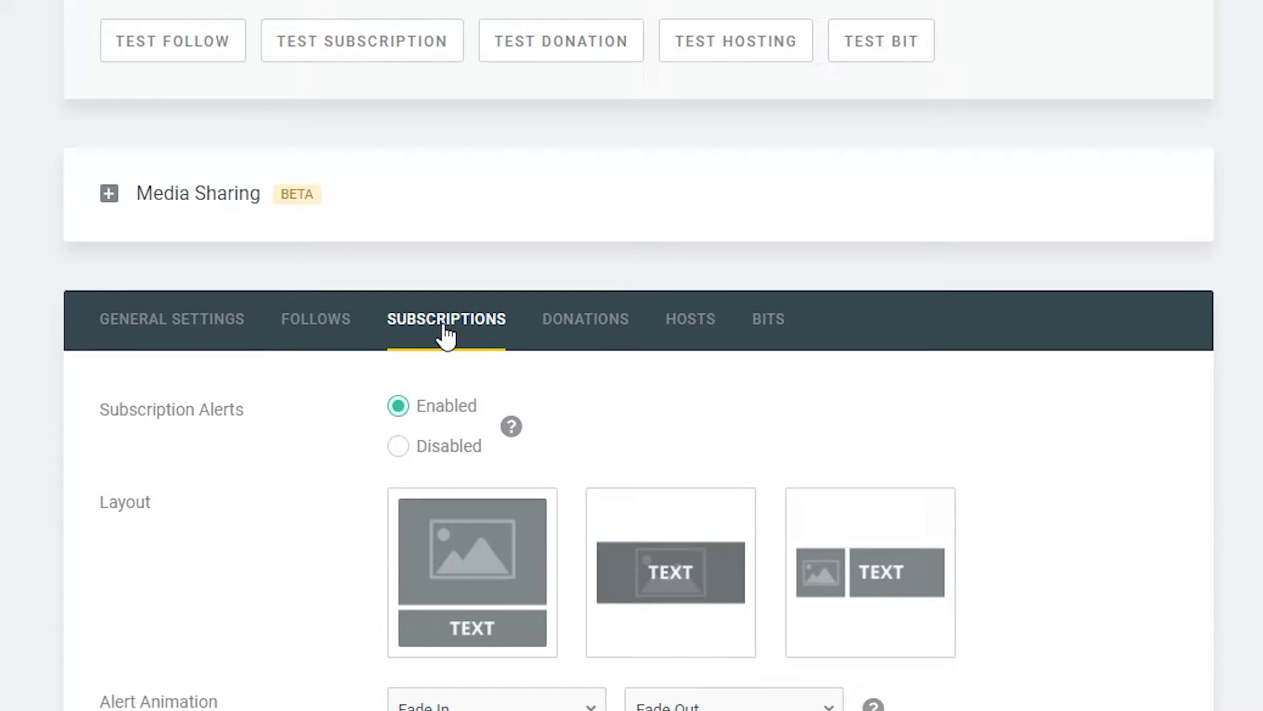
pyautogui.scroll(2, 866, 437)
pyautogui.scroll(-5, 1024, 434)
pyautogui.scroll(-1, 1118, 427)
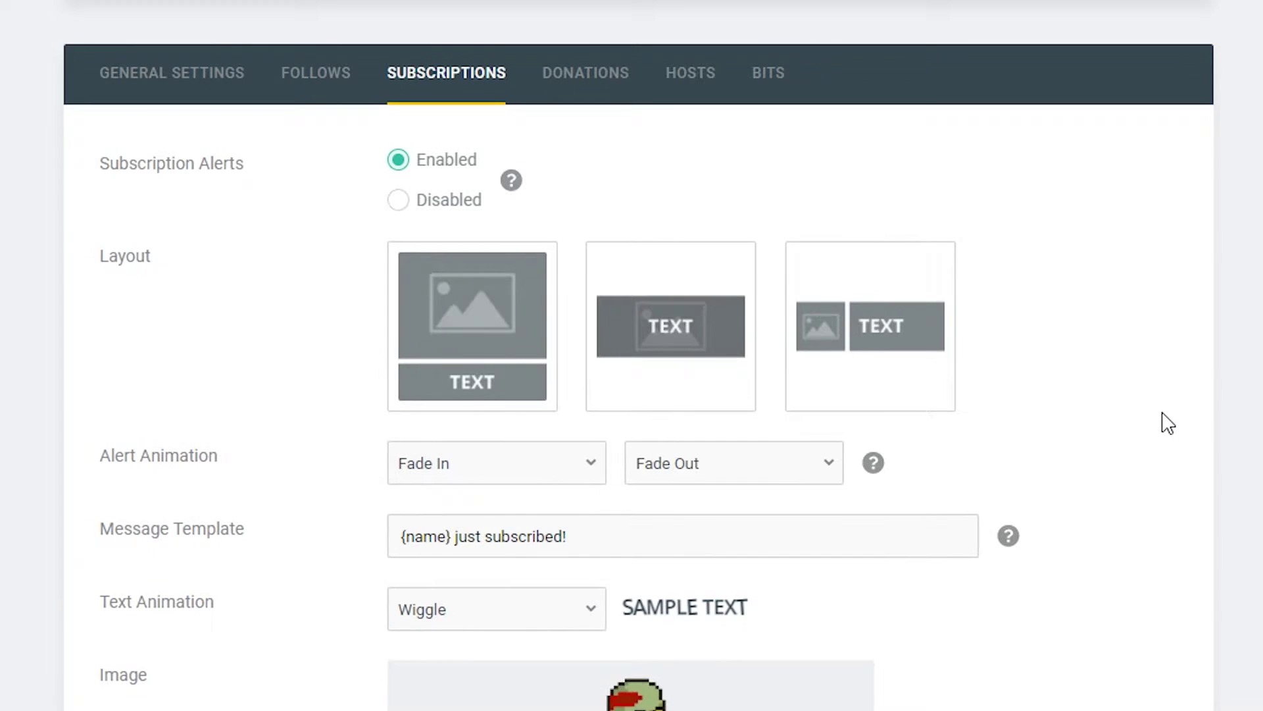
# Choose the image-above-text layout for the subscription alert.
pyautogui.moveTo(99, 164)
pyautogui.mouseDown()
pyautogui.moveTo(254, 184)
pyautogui.moveTo(85, 164)
pyautogui.mouseUp()
pyautogui.click(248, 177)
pyautogui.click(229, 179)
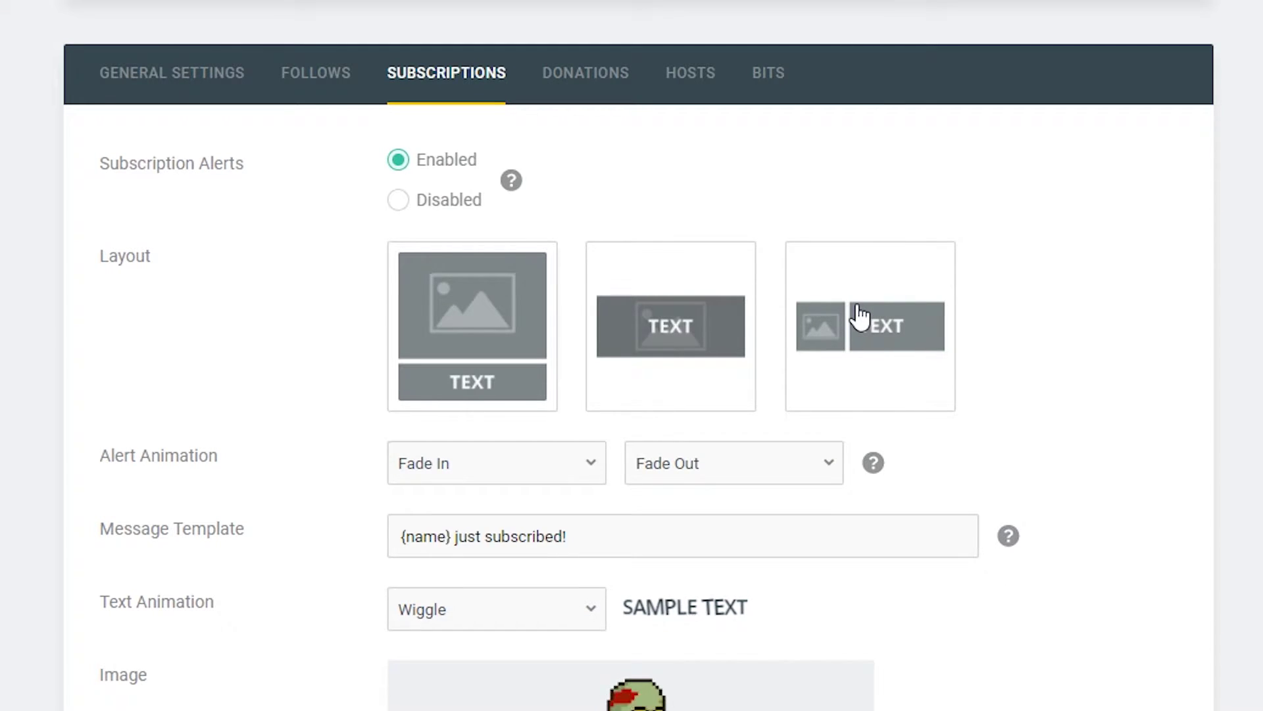
pyautogui.click(479, 324)
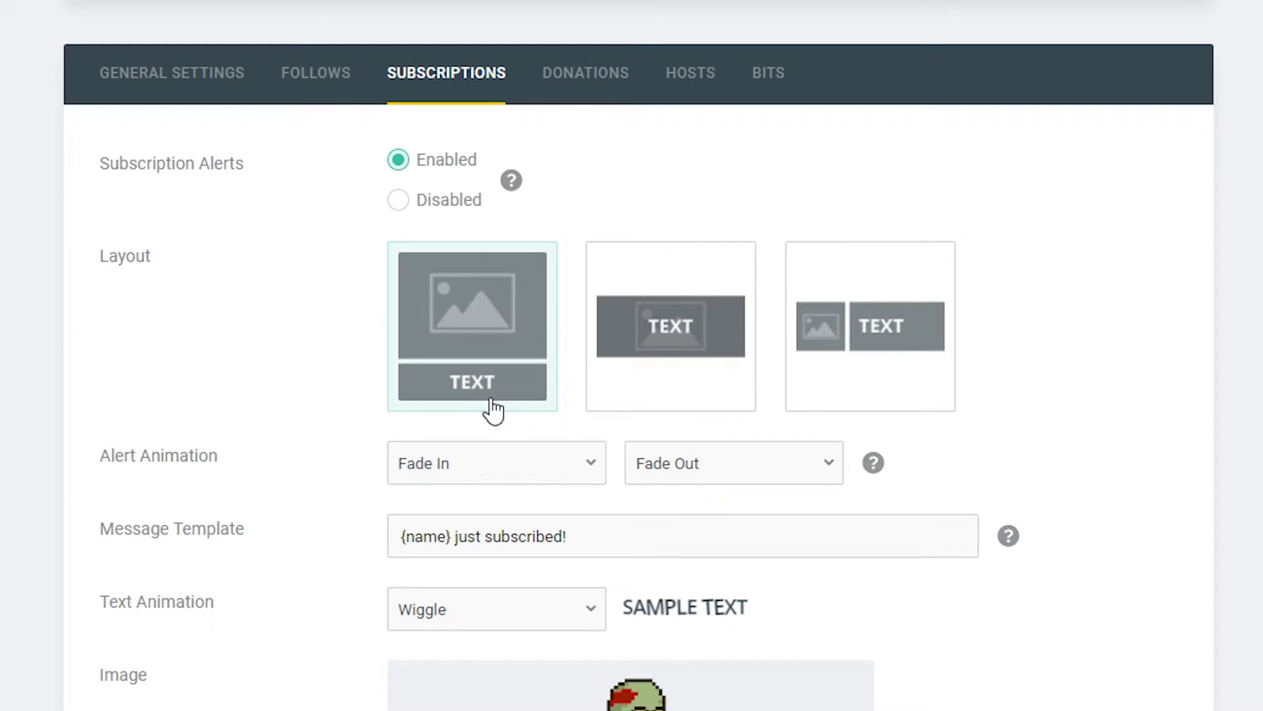
pyautogui.scroll(-2, 1249, 263)
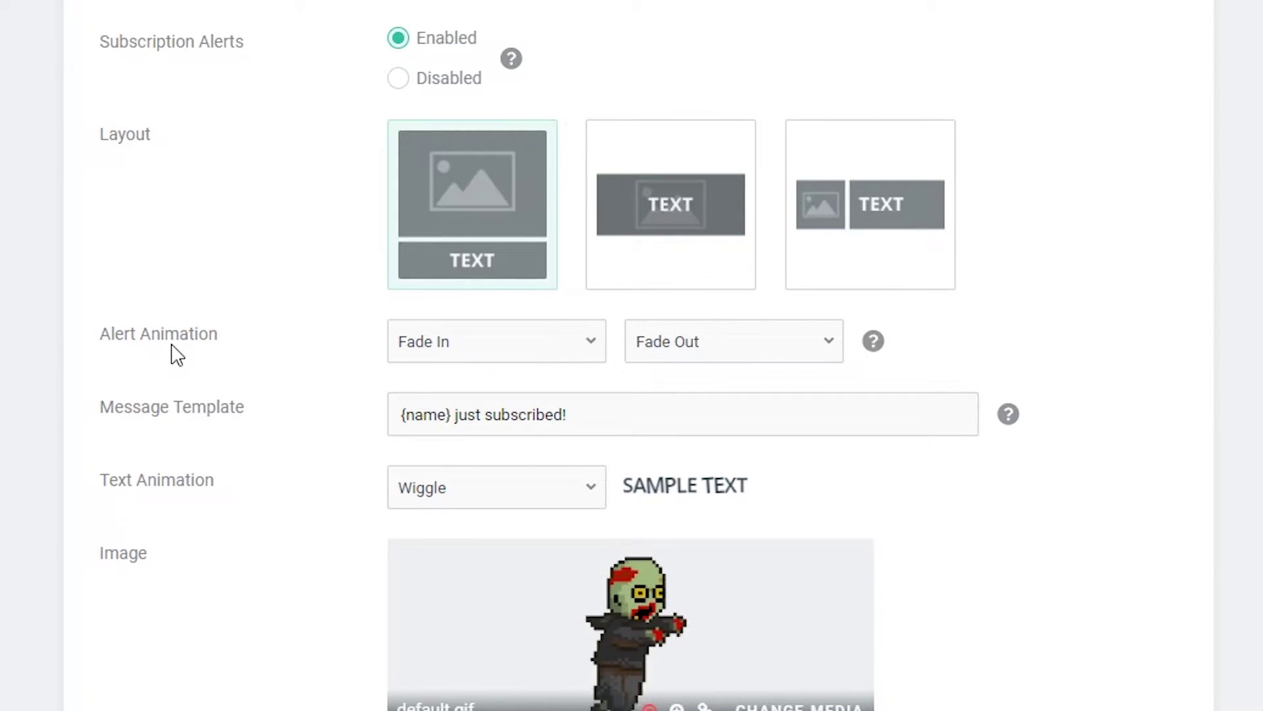
# Set the subscription alert animations to Bounce In for entry and Bounce Out for exit.
pyautogui.click(508, 352)
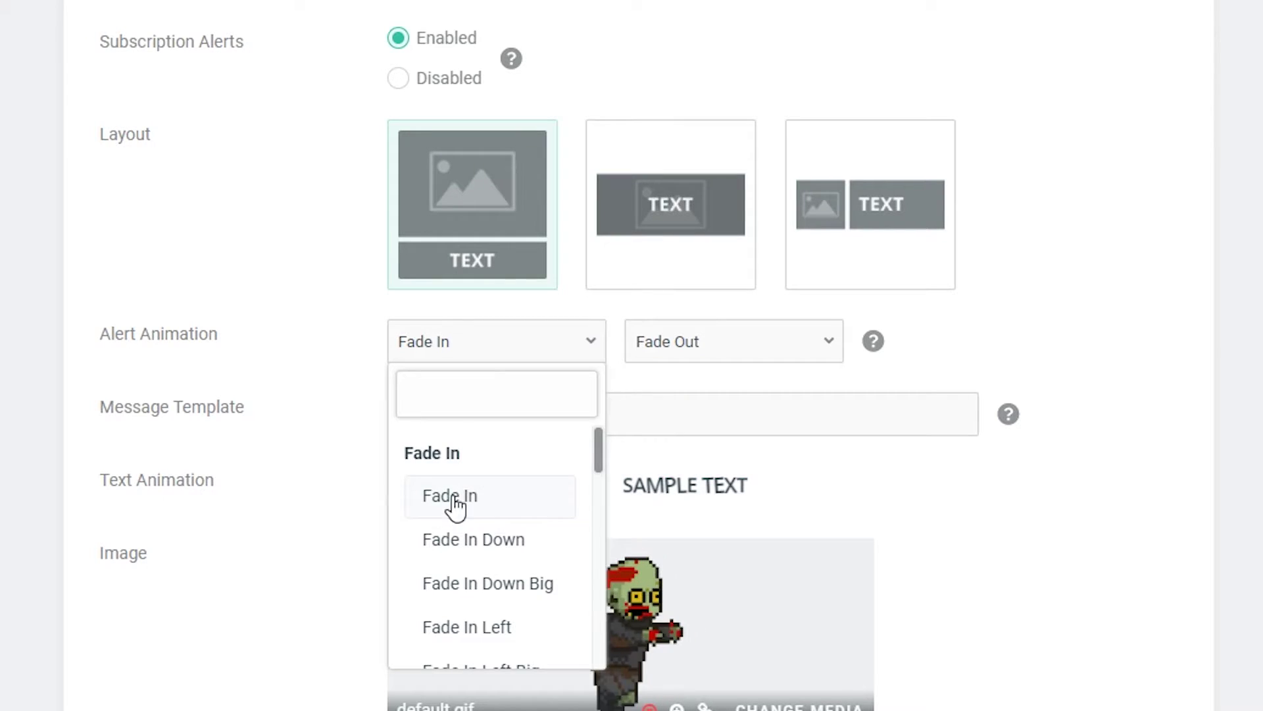
pyautogui.scroll(-2, 474, 503)
pyautogui.scroll(-5, 475, 498)
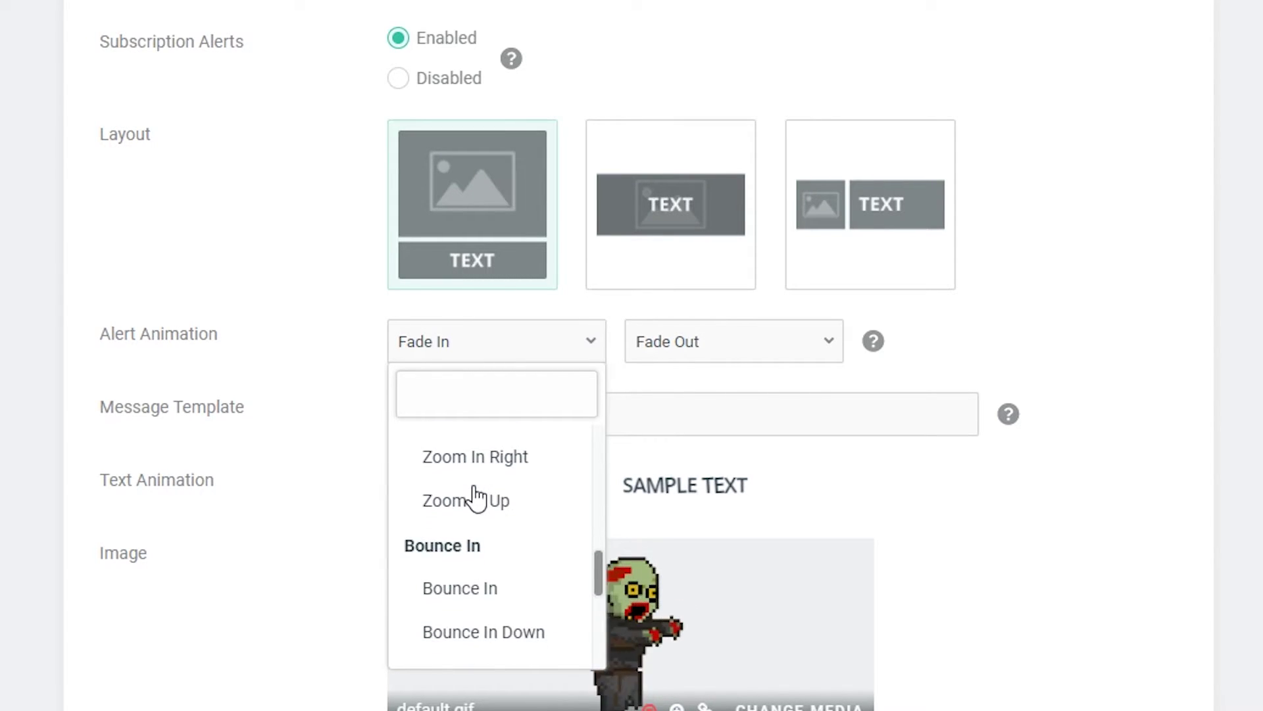
pyautogui.scroll(-2, 475, 500)
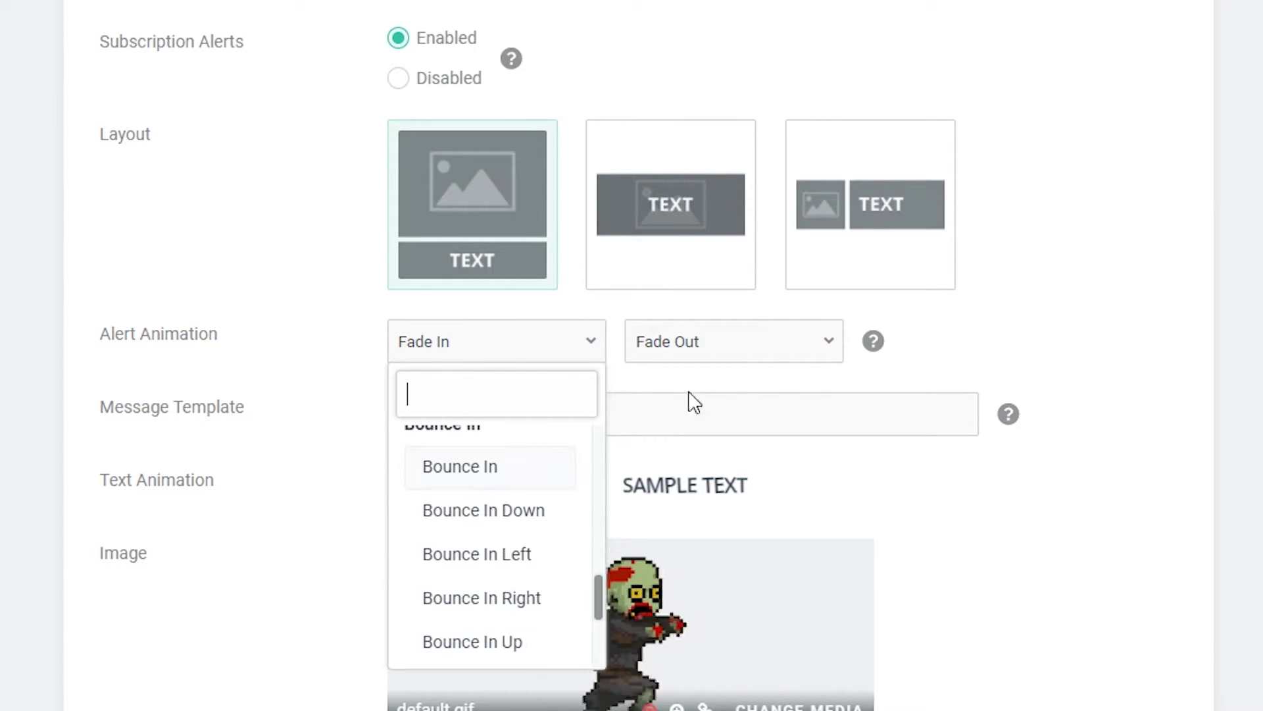
pyautogui.click(461, 466)
pyautogui.click(737, 338)
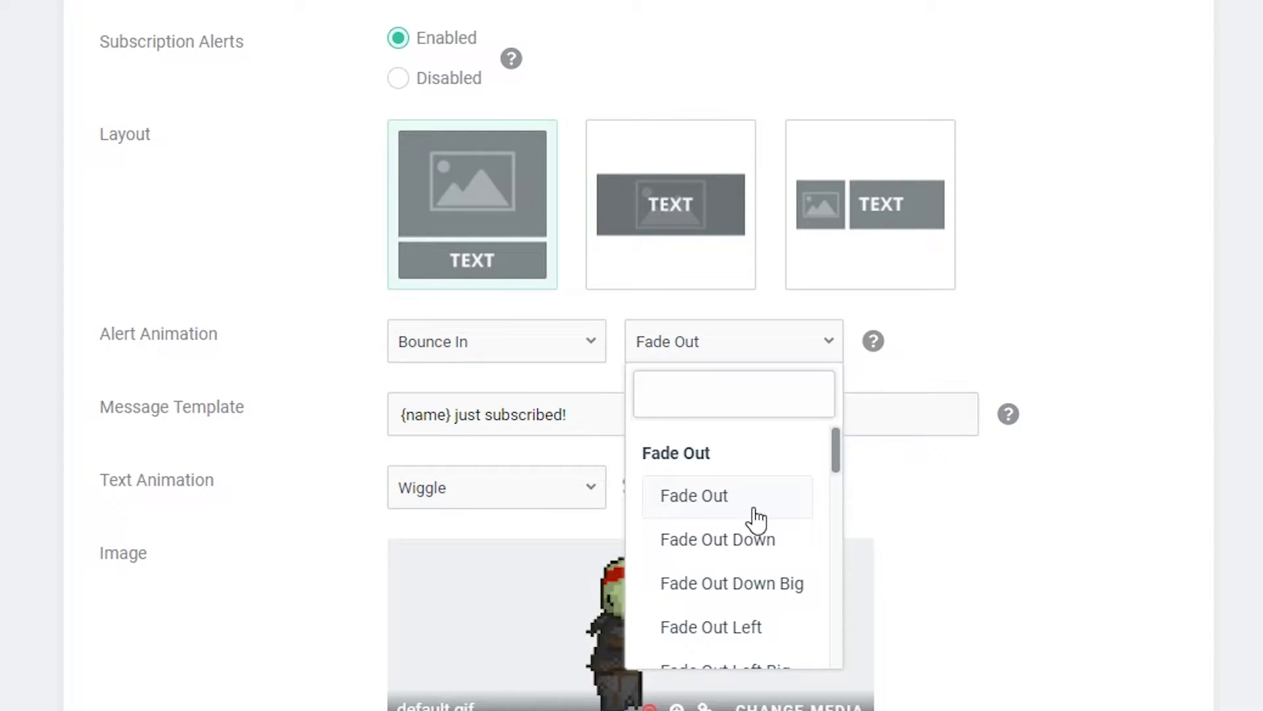
pyautogui.scroll(-6, 749, 530)
pyautogui.click(702, 590)
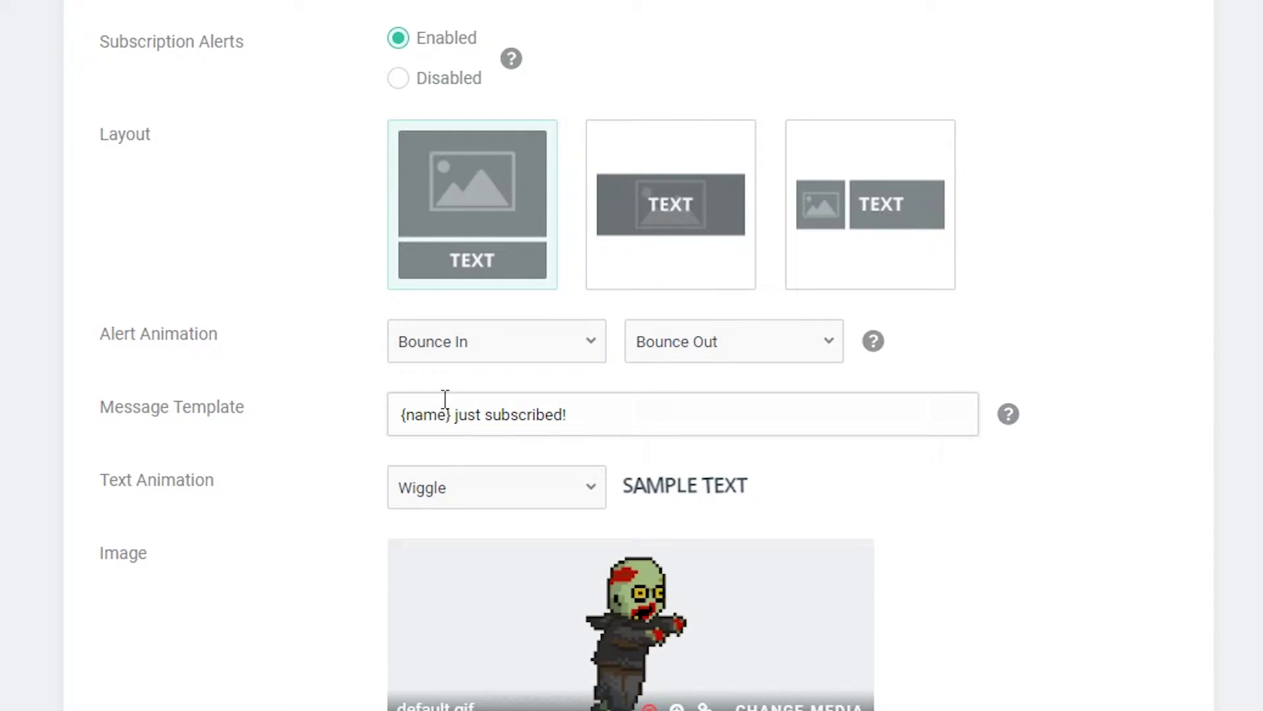
pyautogui.moveTo(456, 411); pyautogui.dragTo(400, 416)
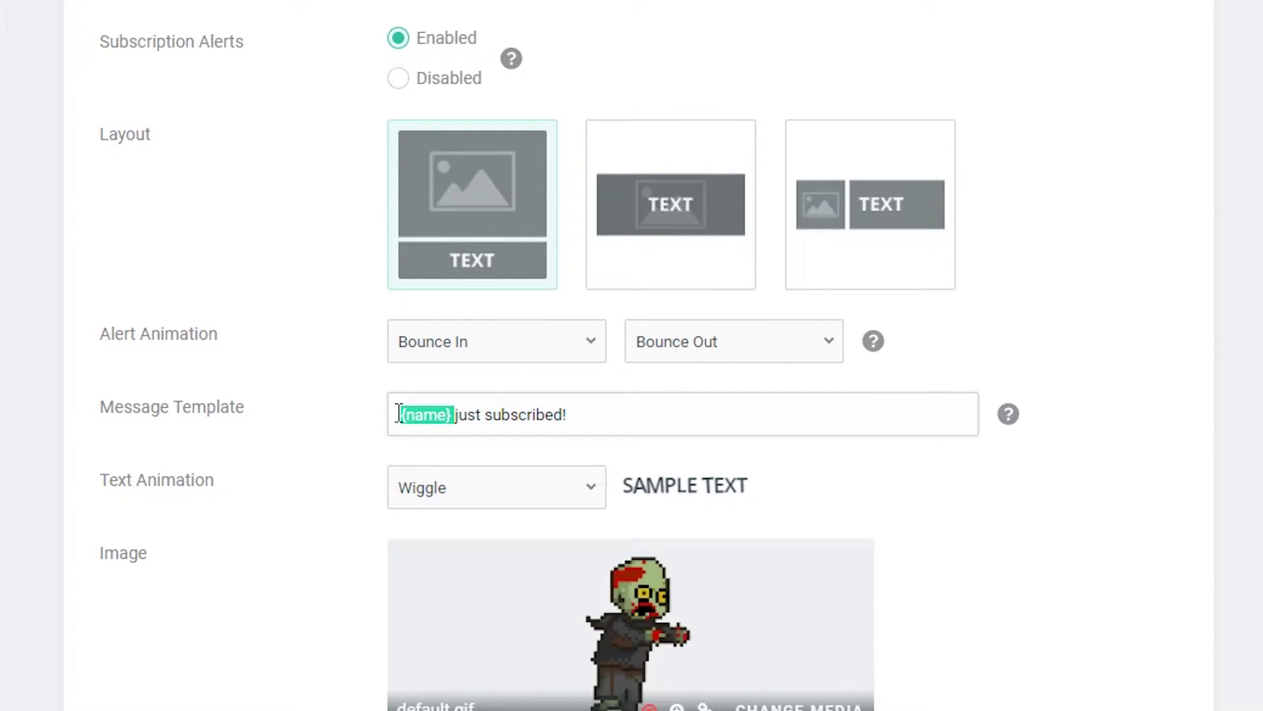
pyautogui.click(457, 415)
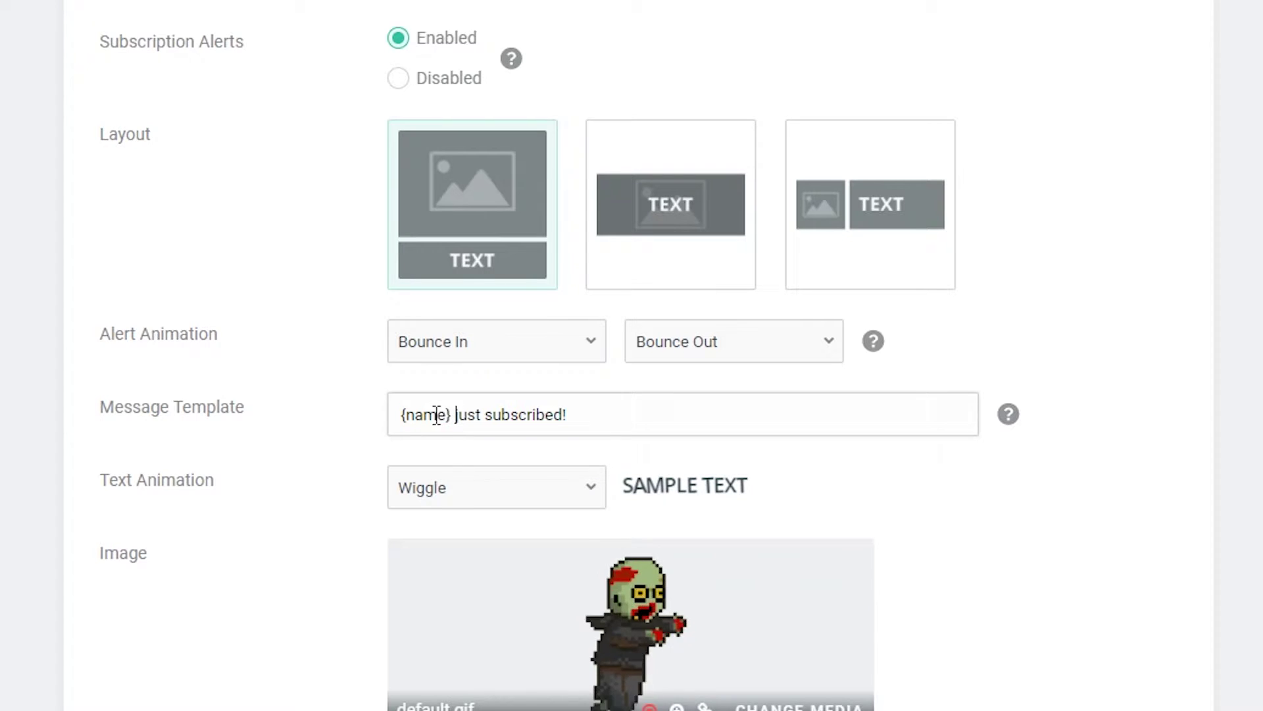
pyautogui.moveTo(458, 416); pyautogui.dragTo(660, 414)
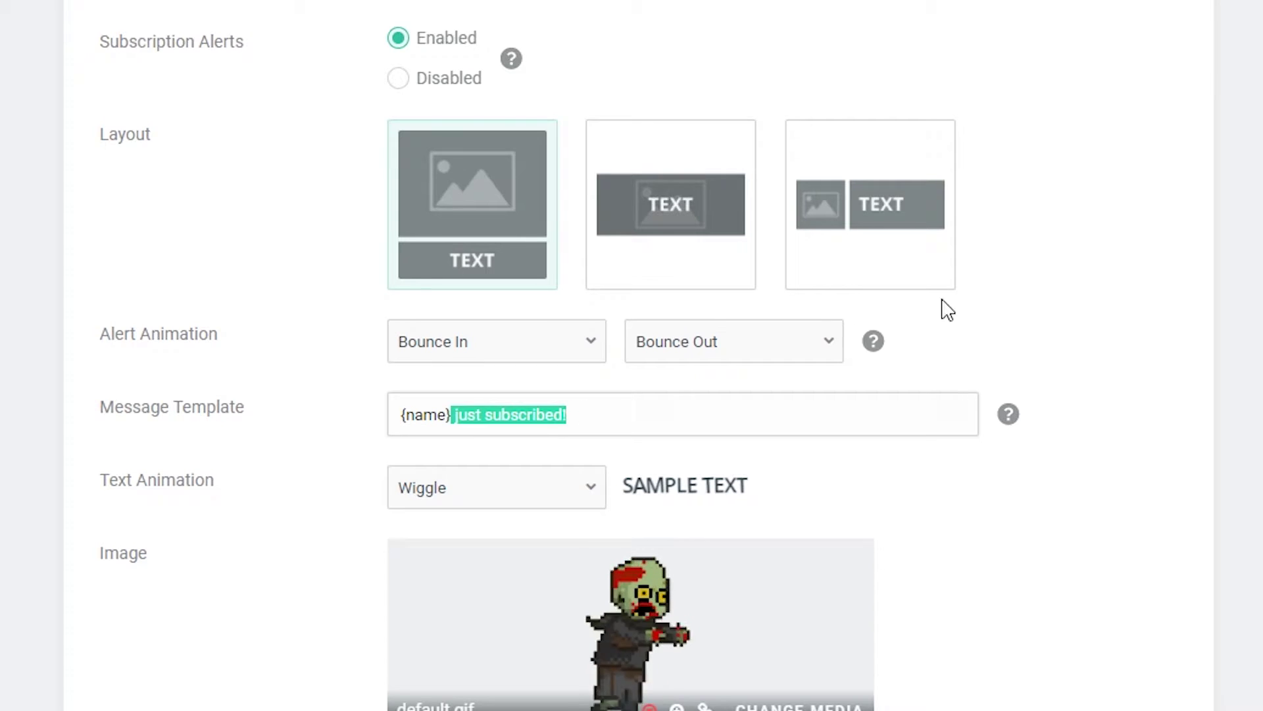
pyautogui.scroll(-4, 947, 309)
pyautogui.moveTo(94, 239); pyautogui.dragTo(511, 256)
pyautogui.click(512, 255)
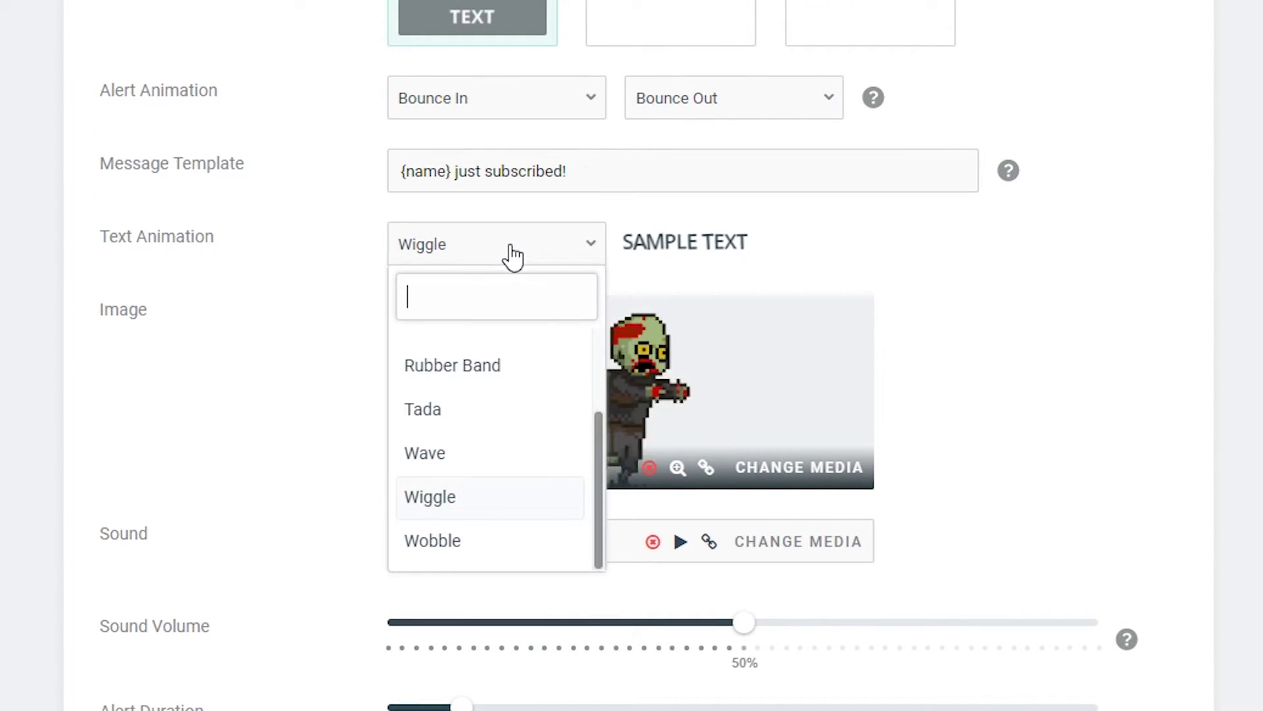
pyautogui.scroll(3, 493, 480)
pyautogui.click(1199, 294)
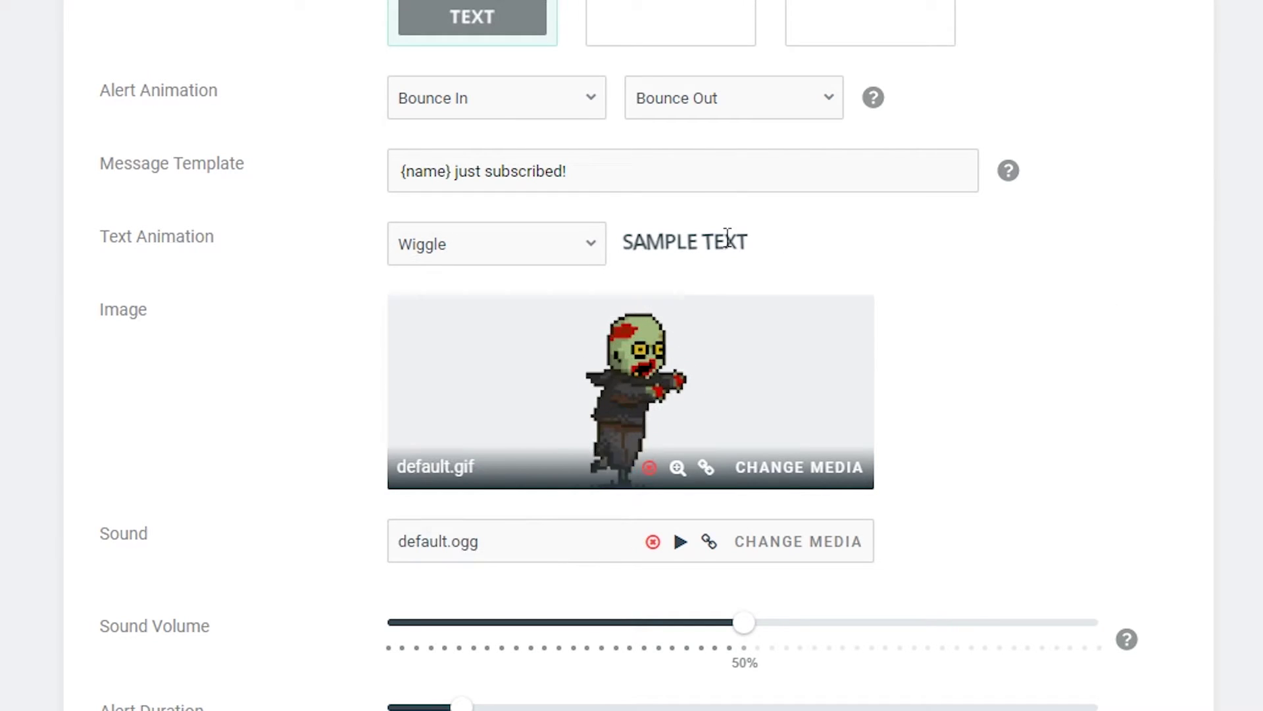
pyautogui.moveTo(626, 245); pyautogui.dragTo(967, 361)
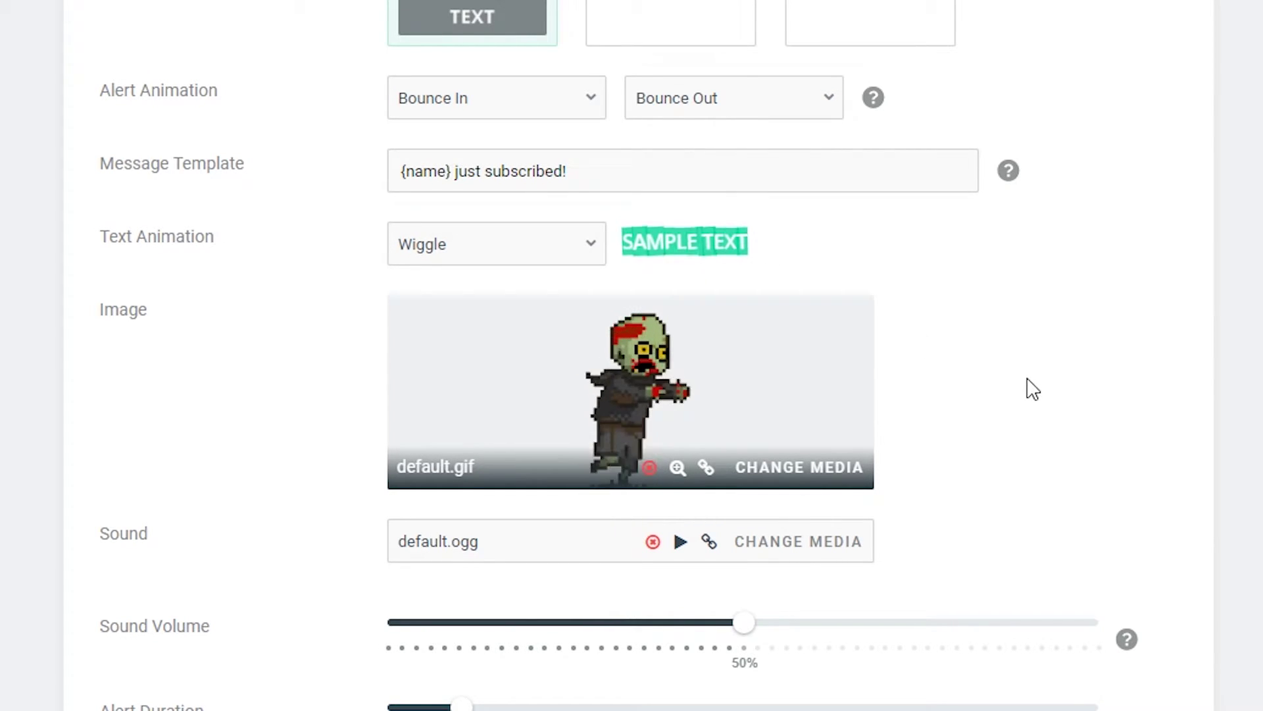
# Replace the subscription alert image with the stock 5VrJE9S.gif from Stock Files > Images.
pyautogui.click(1099, 367)
pyautogui.scroll(-2, 1095, 367)
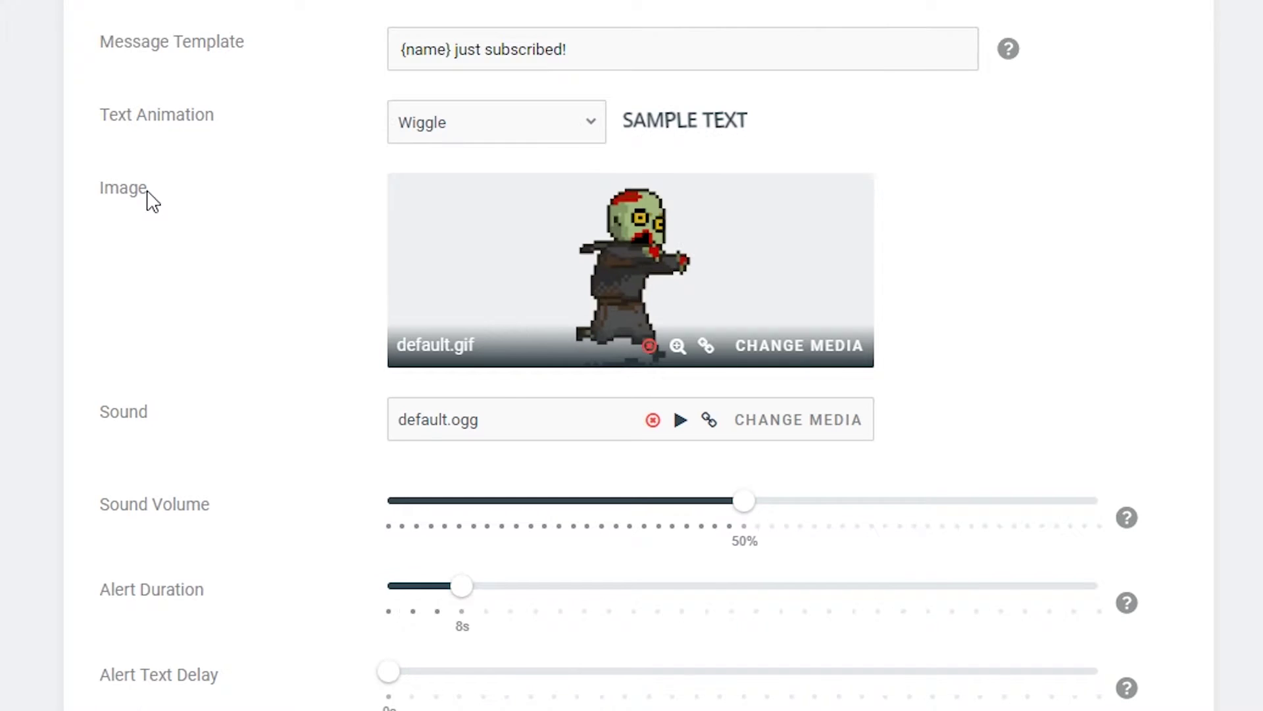
pyautogui.moveTo(148, 192); pyautogui.dragTo(104, 191)
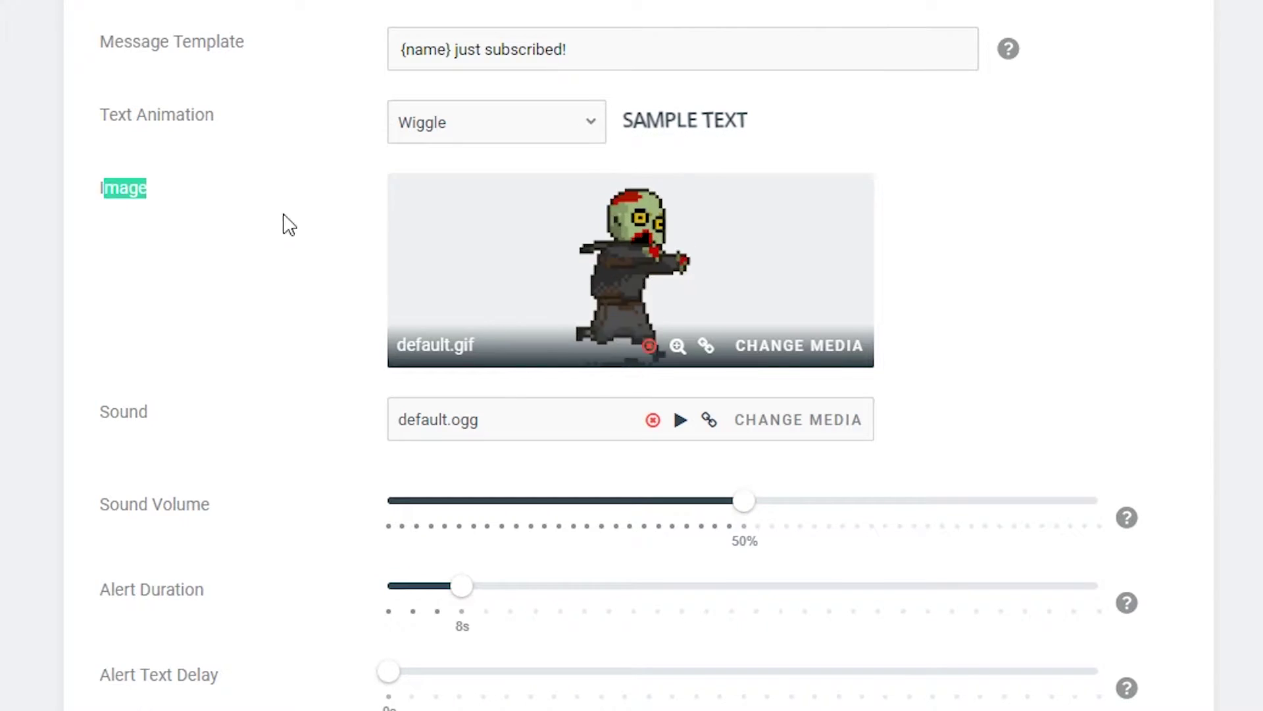
pyautogui.click(783, 355)
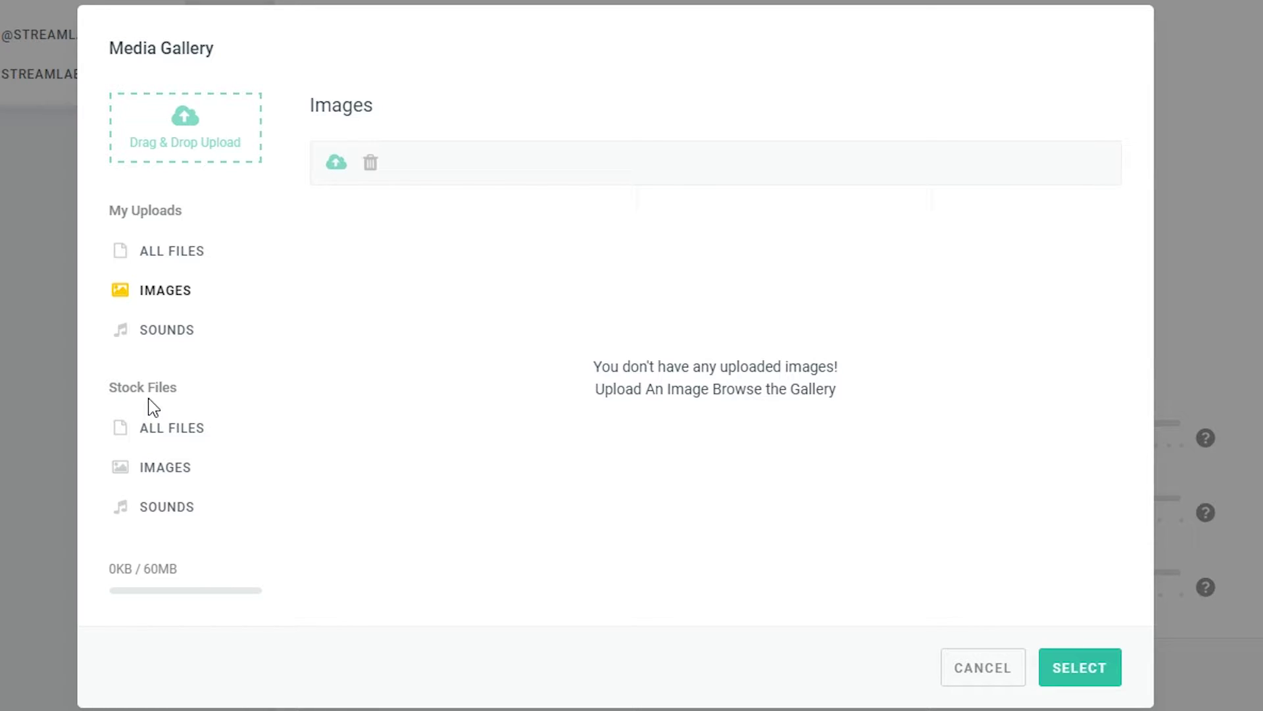
pyautogui.click(172, 469)
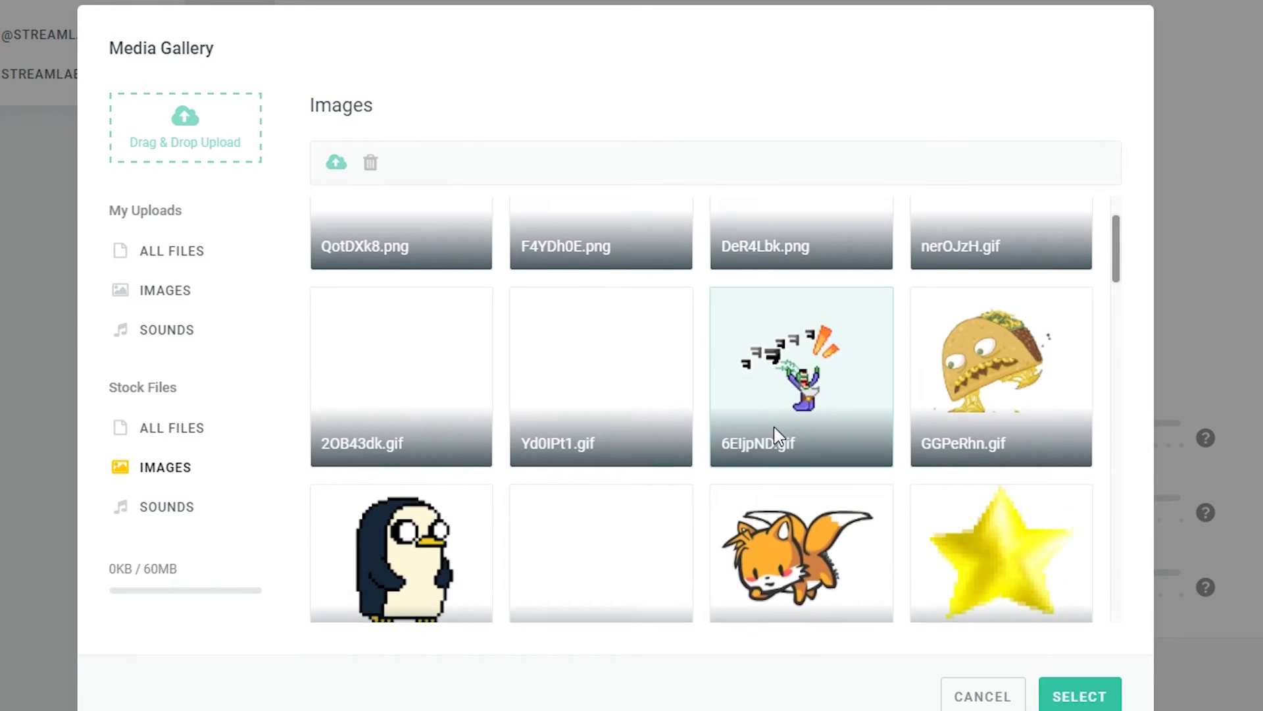
pyautogui.scroll(-3, 775, 438)
pyautogui.scroll(-3, 789, 447)
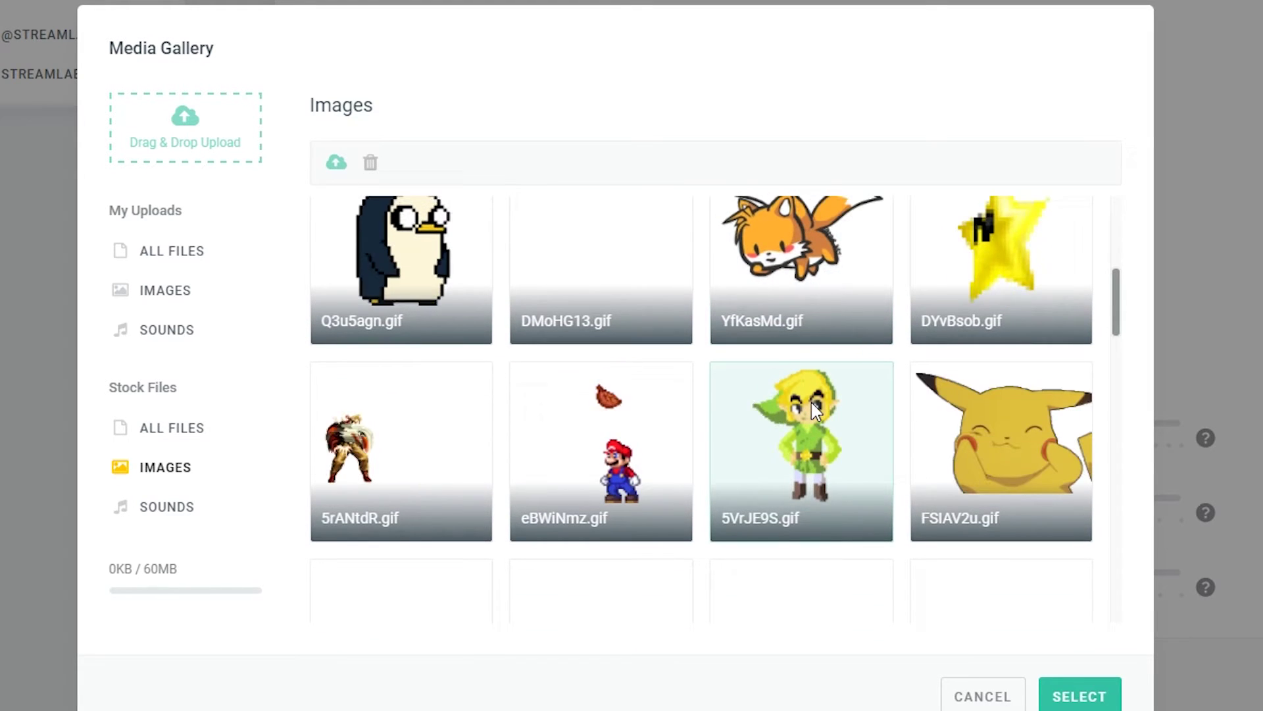
pyautogui.click(818, 419)
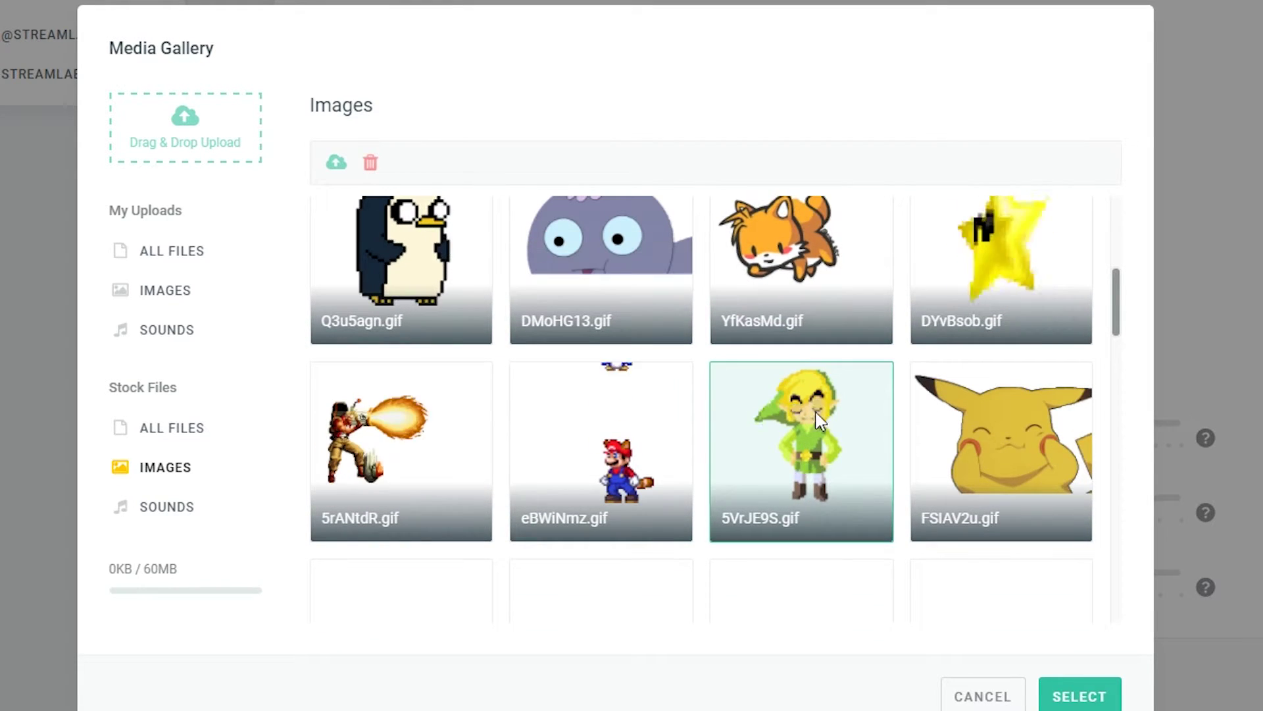
pyautogui.click(1079, 696)
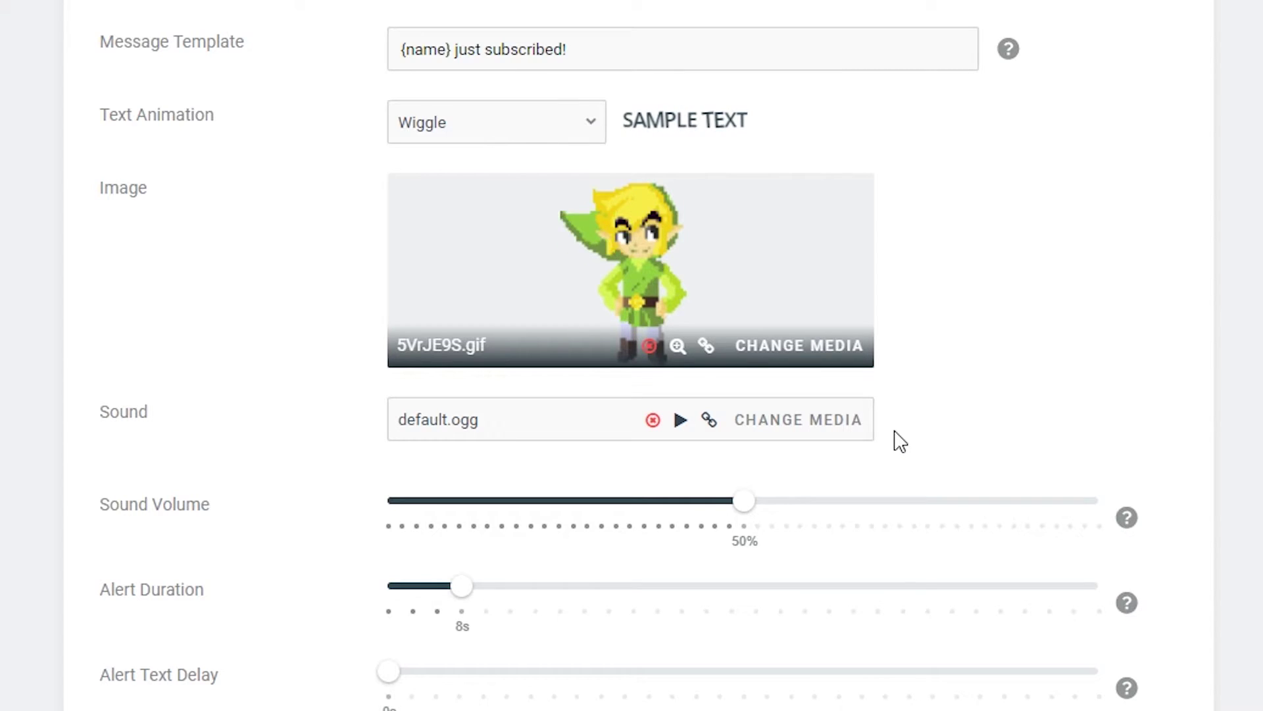
# Swap the alert sound default.ogg for the stock Bonus 3 sound, bonus-3.ogg.
pyautogui.moveTo(164, 427); pyautogui.dragTo(94, 416)
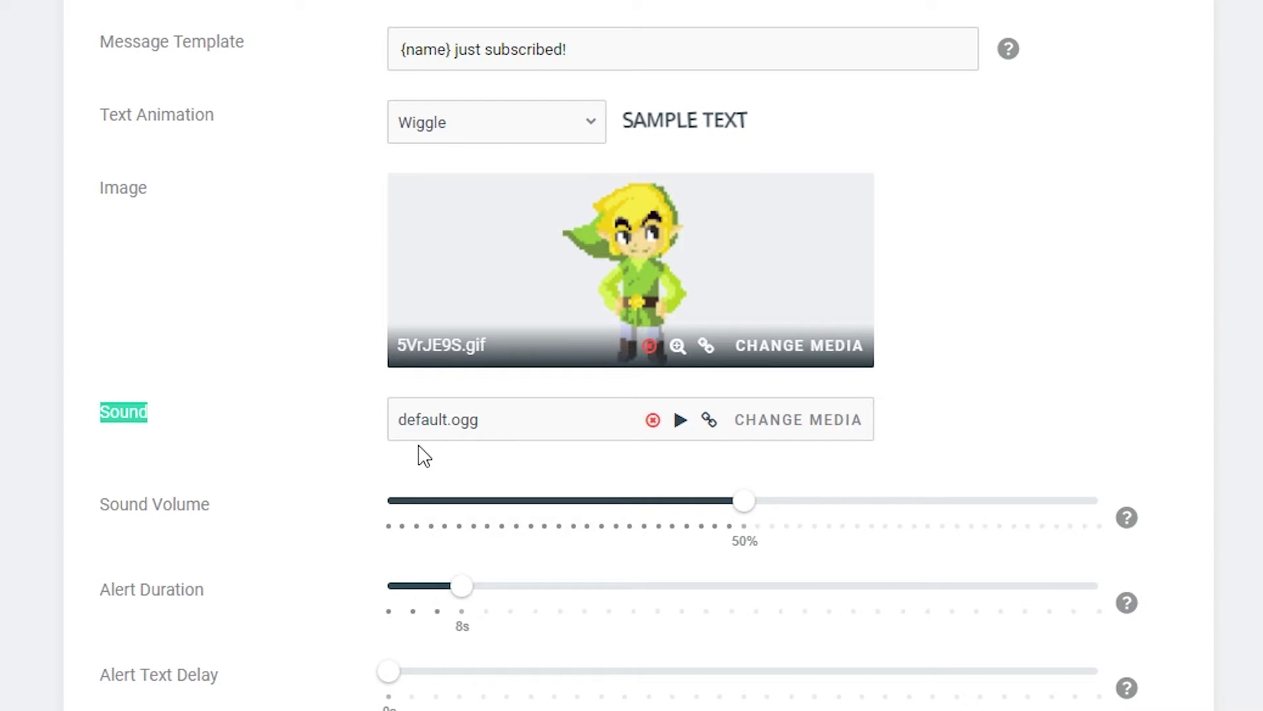
pyautogui.click(835, 421)
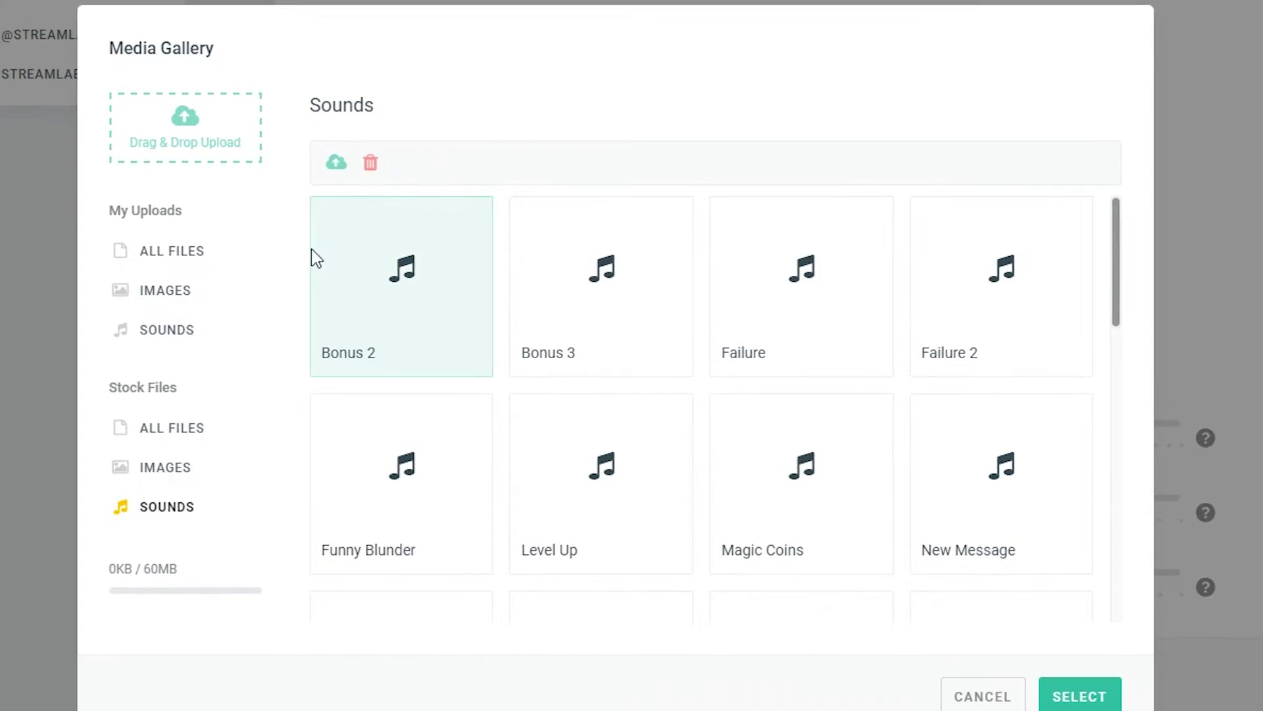
pyautogui.scroll(-3, 906, 437)
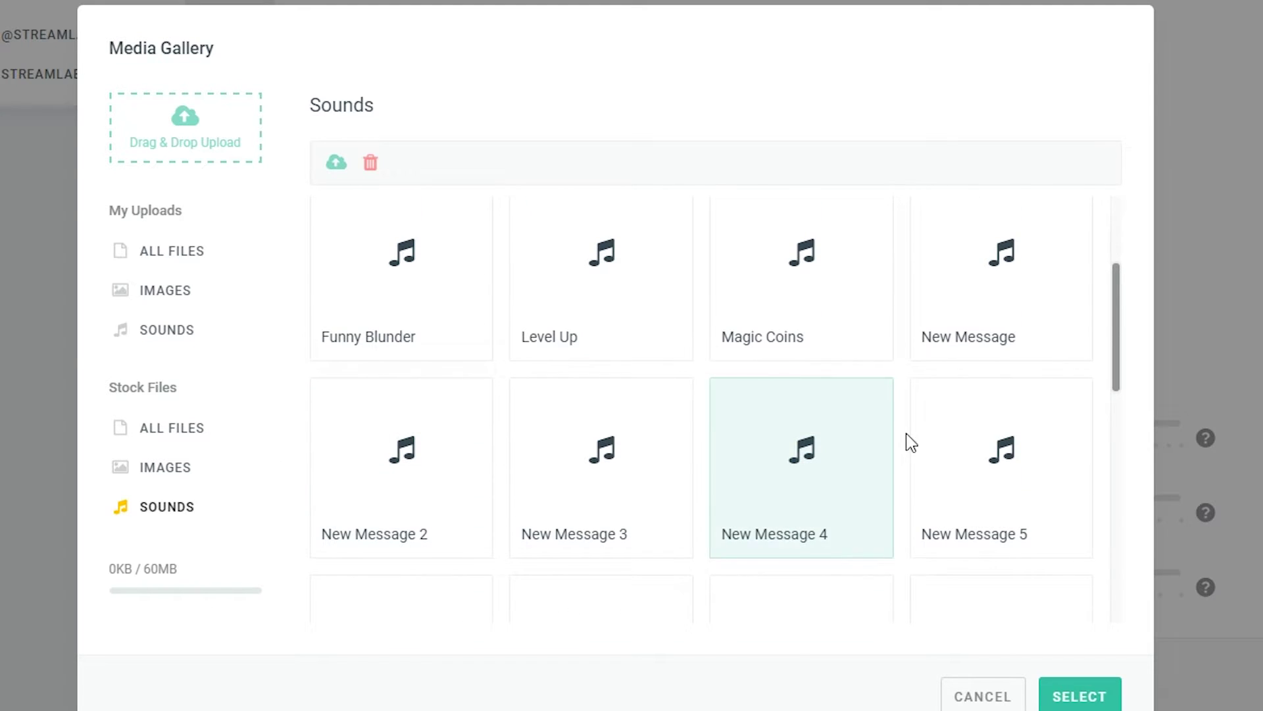
pyautogui.scroll(3, 895, 418)
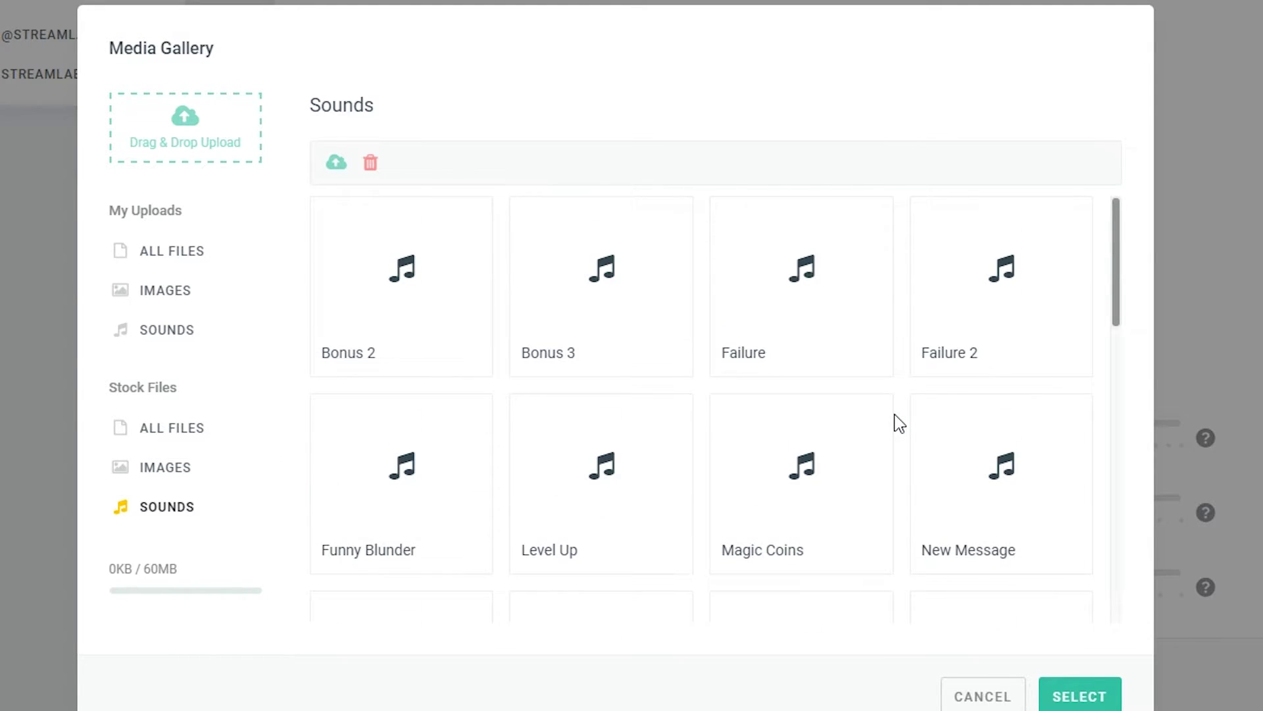
pyautogui.click(601, 296)
pyautogui.click(1079, 696)
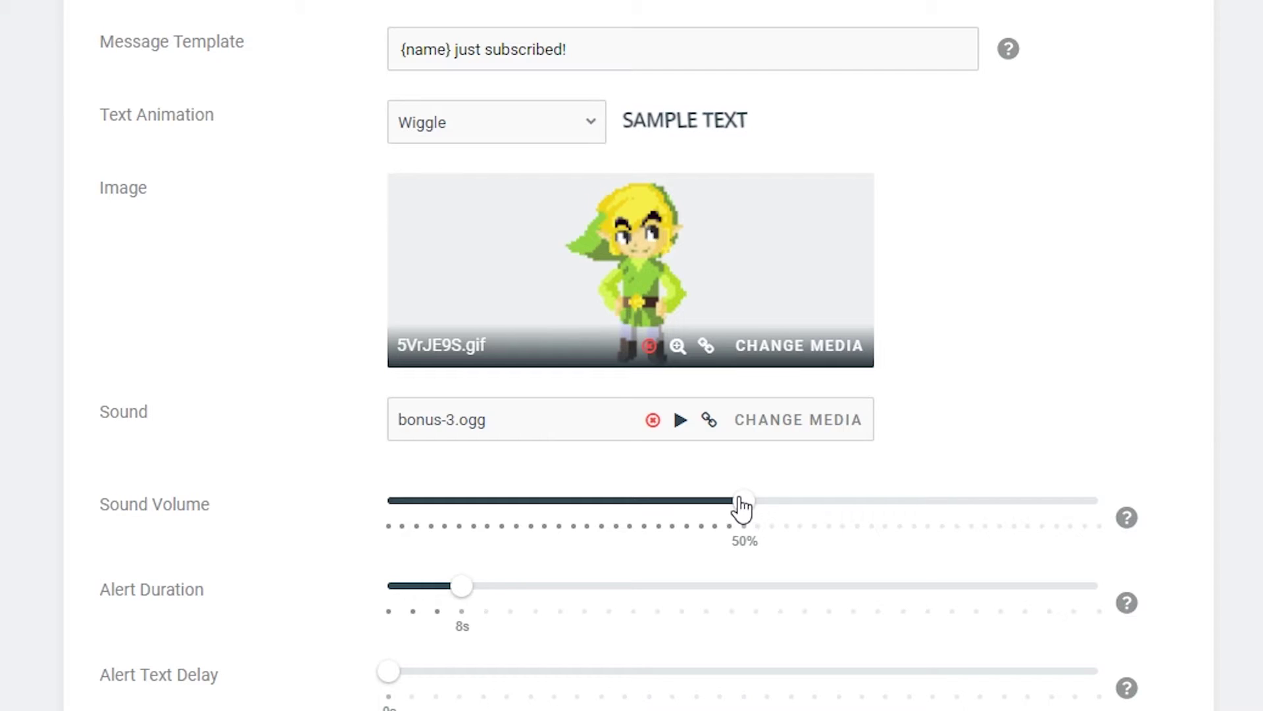
# Try the Alert Duration slider, leave it at 8s, and expand Resub Message Settings.
pyautogui.scroll(-2, 1232, 408)
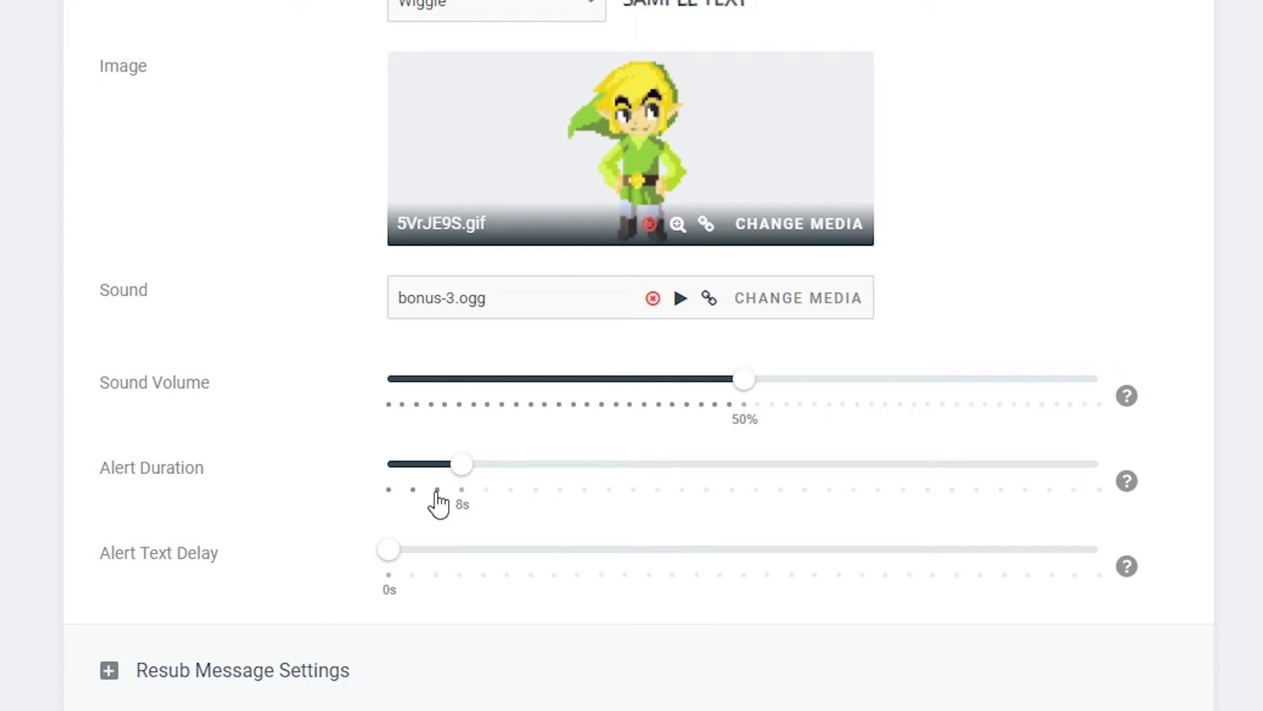
pyautogui.moveTo(475, 485)
pyautogui.mouseDown()
pyautogui.moveTo(1142, 488)
pyautogui.moveTo(469, 510)
pyautogui.mouseUp()
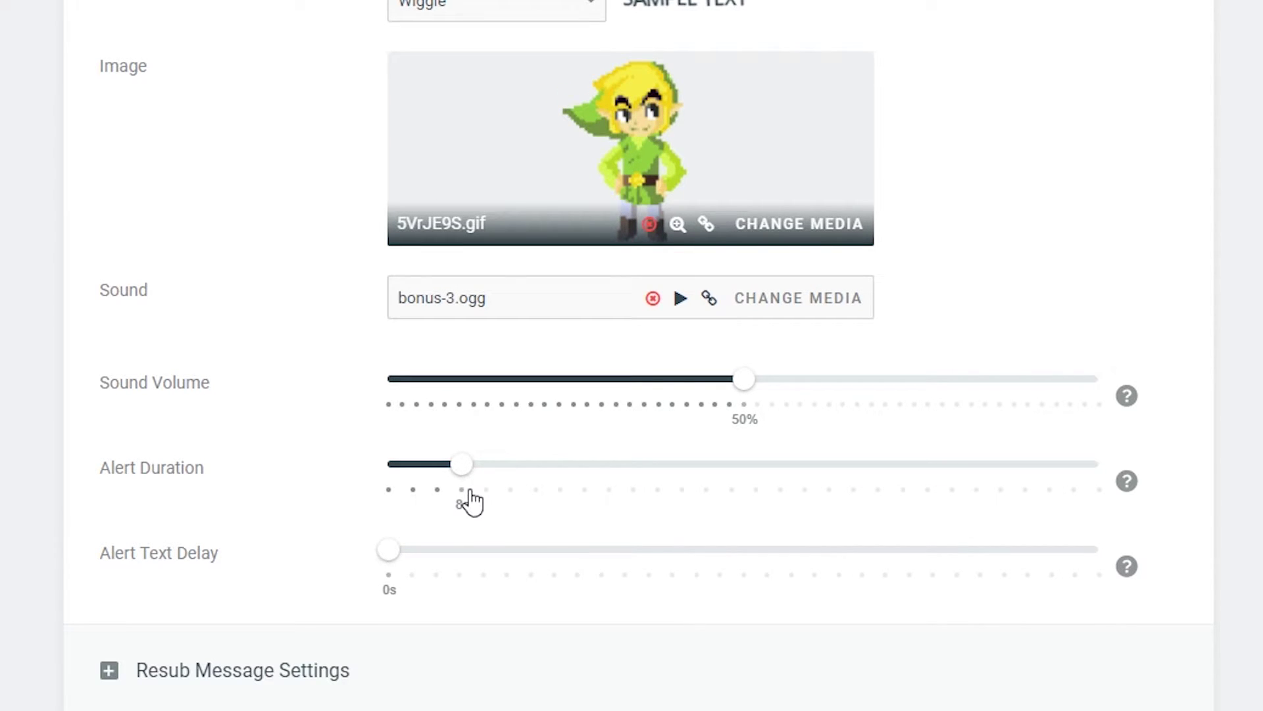
pyautogui.moveTo(223, 564); pyautogui.dragTo(102, 564)
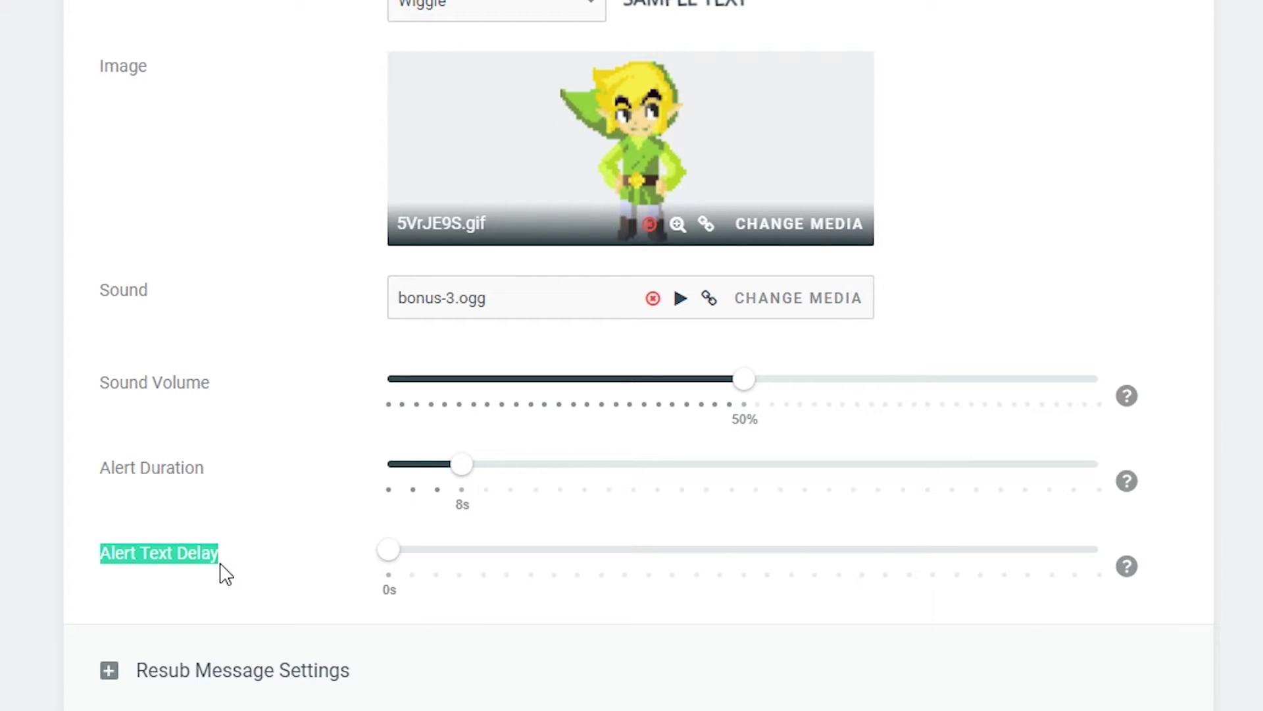
pyautogui.click(266, 531)
pyautogui.scroll(-2, 265, 531)
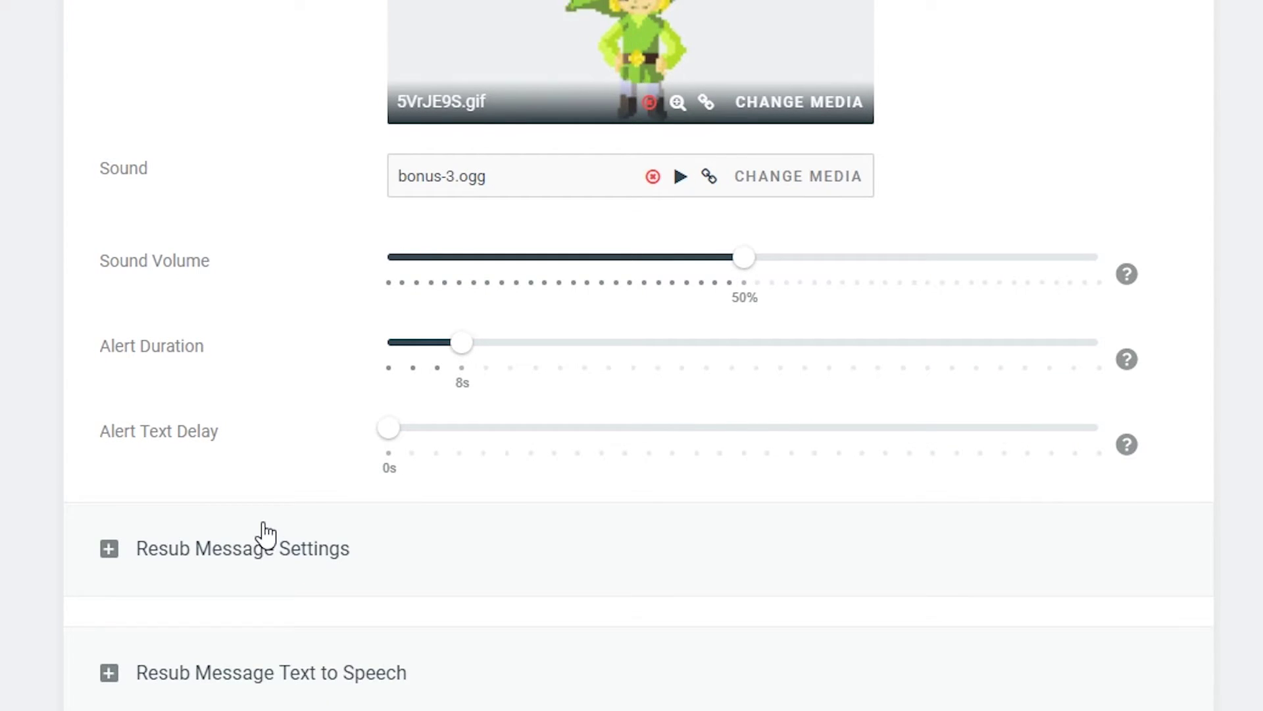
pyautogui.scroll(-1, 9, 292)
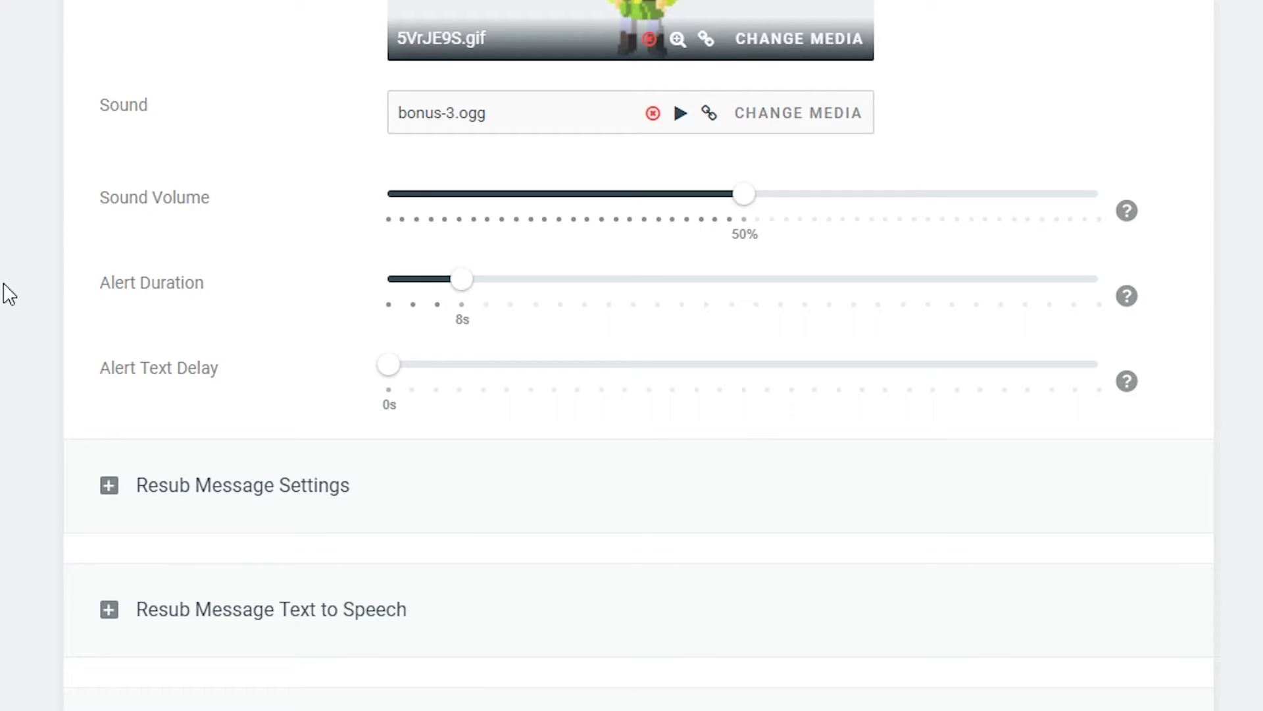
# Review the Resub Message Settings: message enabled, Open Sans 24px, weight 400, #ffffff text.
pyautogui.click(240, 485)
pyautogui.scroll(-3, 160, 376)
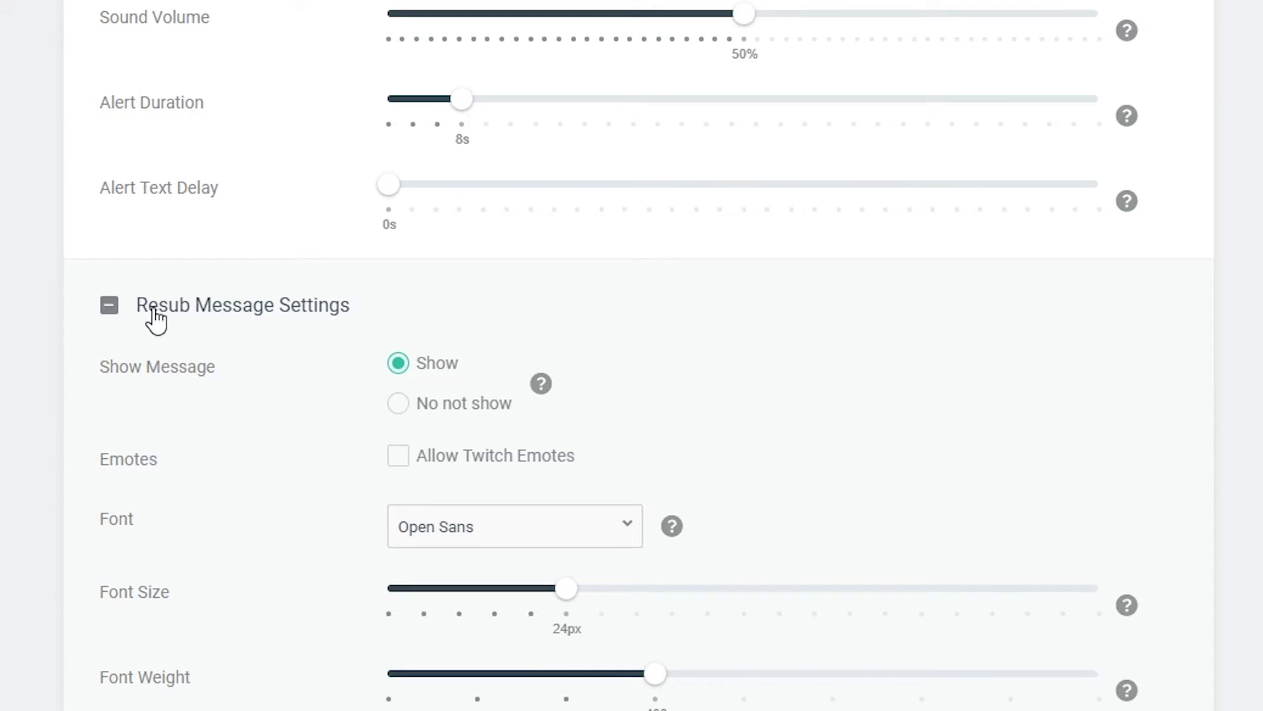
pyautogui.scroll(-2, 307, 318)
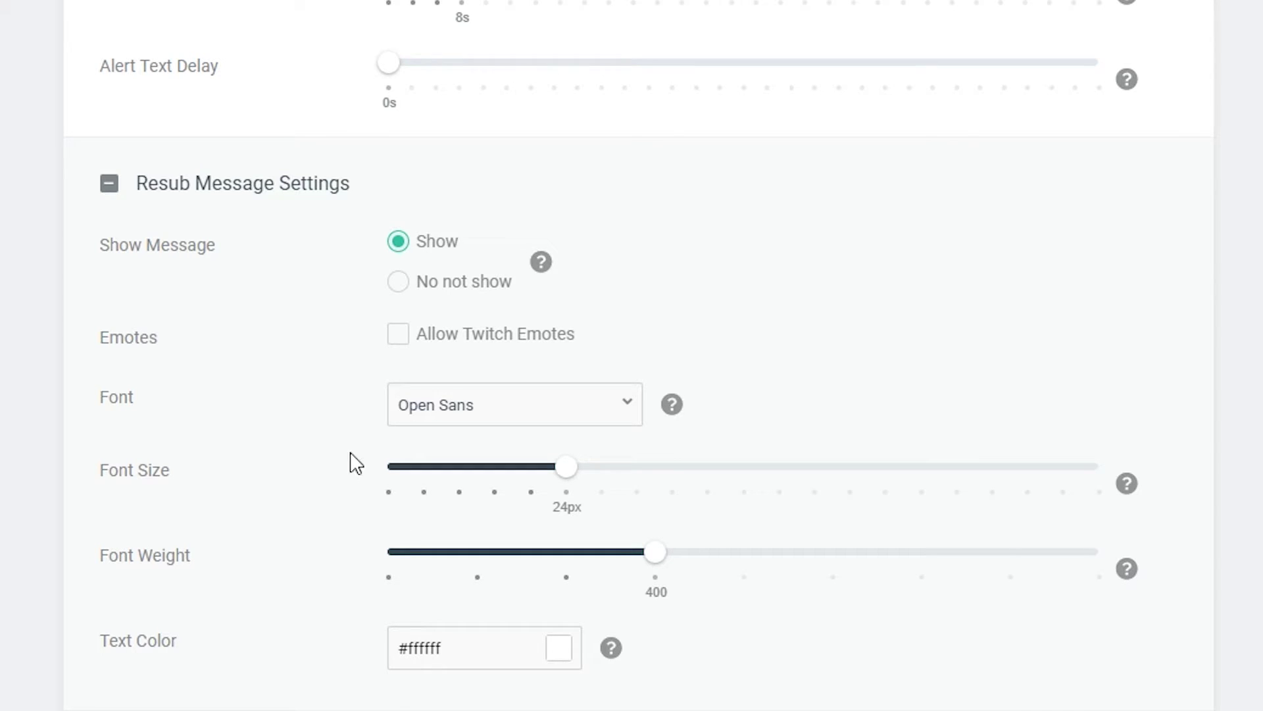
# Enable resub message text-to-speech with the English (auto) voice.
pyautogui.click(270, 173)
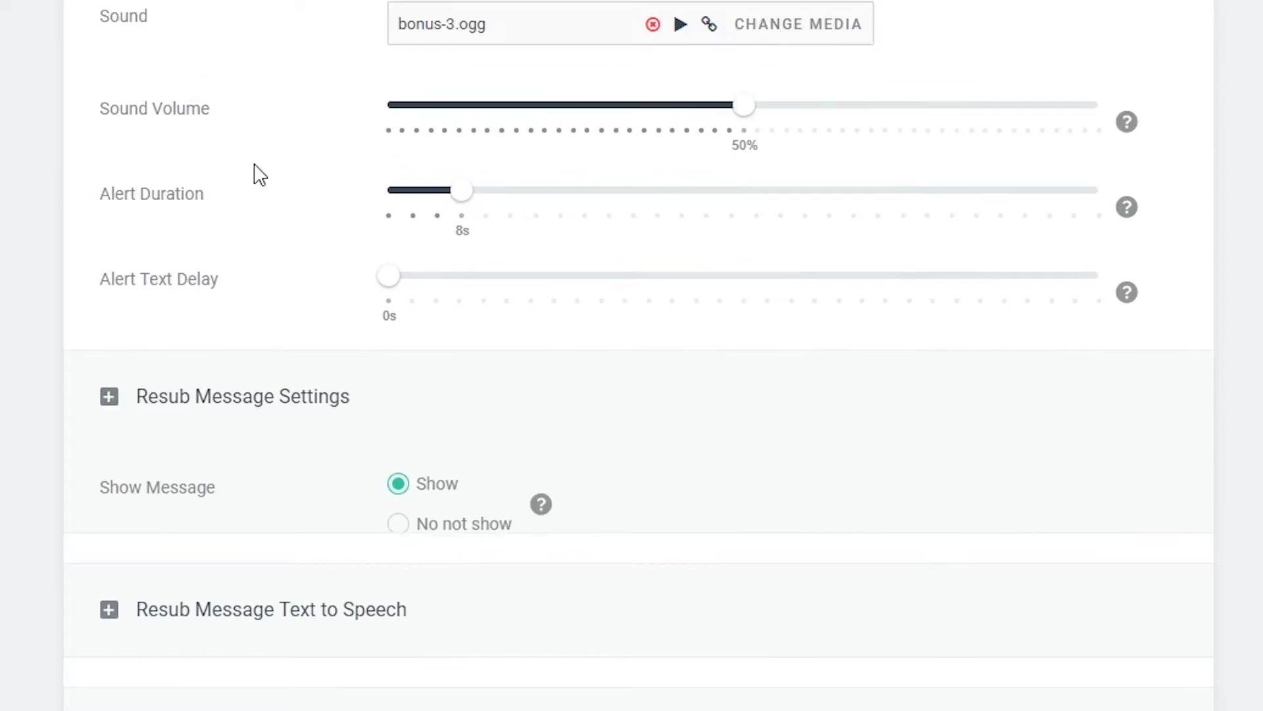
pyautogui.click(232, 596)
pyautogui.scroll(-4, 263, 573)
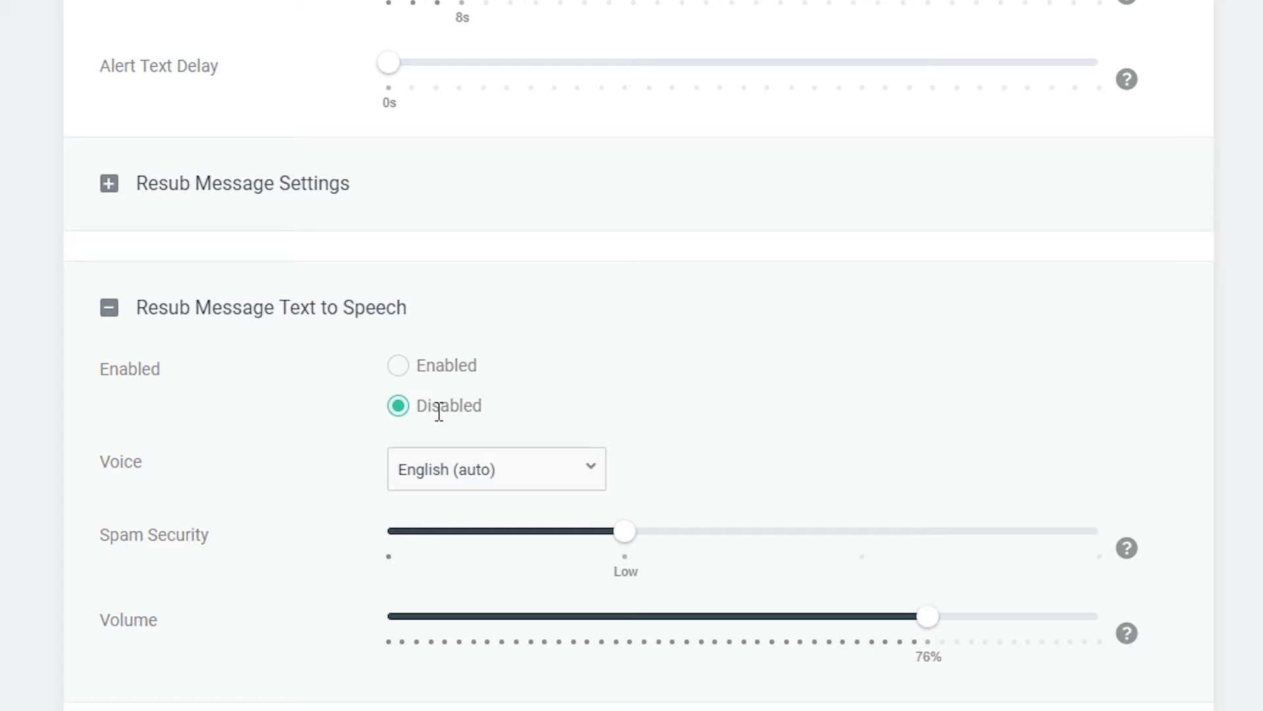
pyautogui.click(400, 367)
pyautogui.click(473, 478)
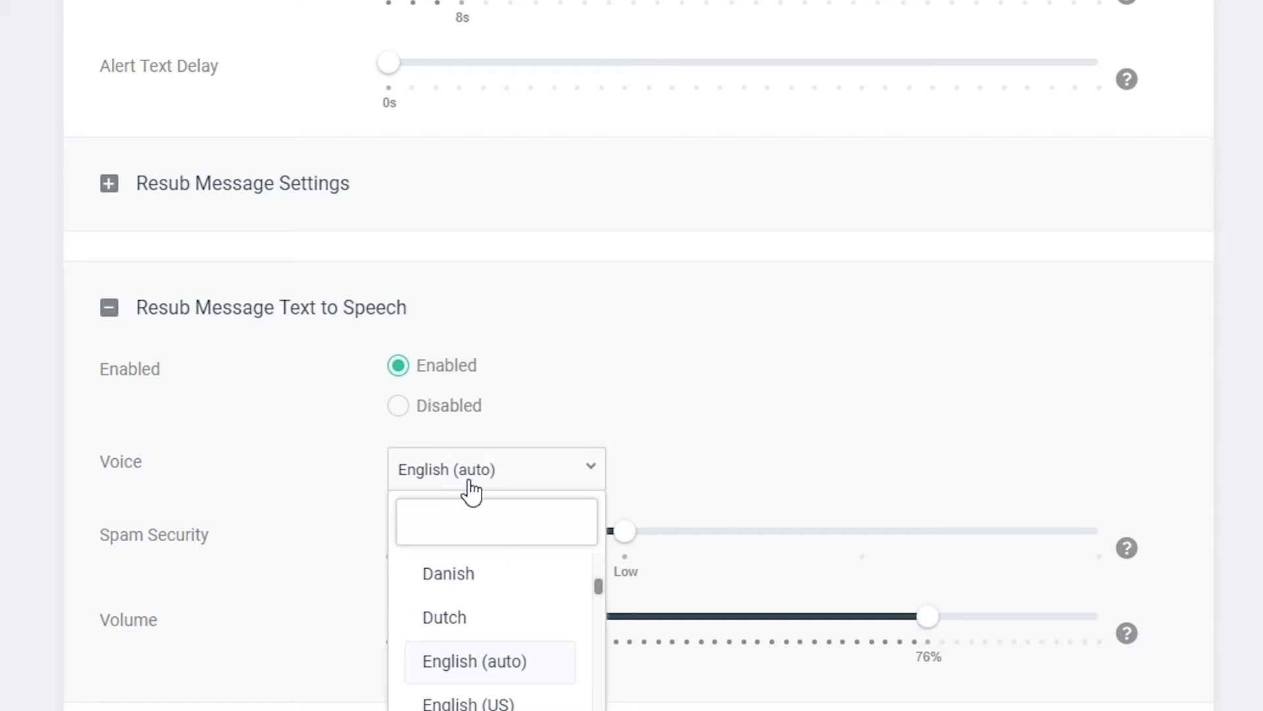
pyautogui.click(475, 665)
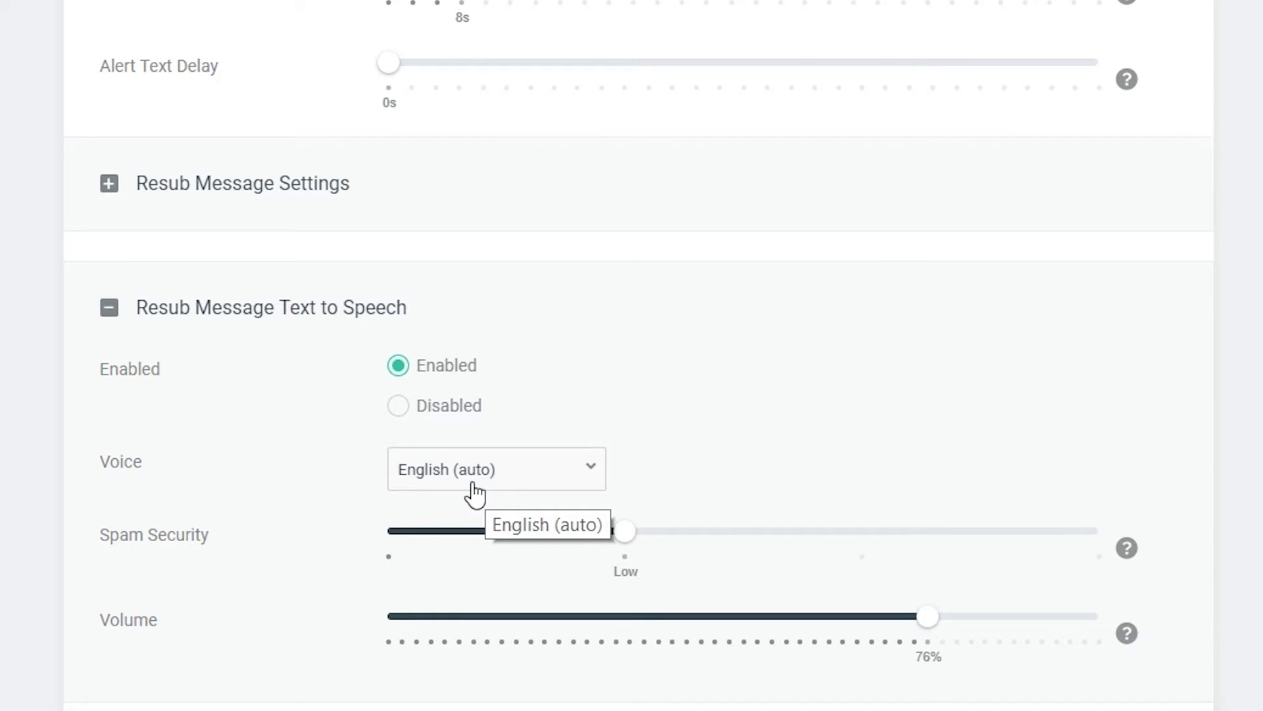
# Set the text-to-speech spam security to Medium and collapse the section.
pyautogui.moveTo(186, 546); pyautogui.dragTo(109, 553)
pyautogui.click(113, 550)
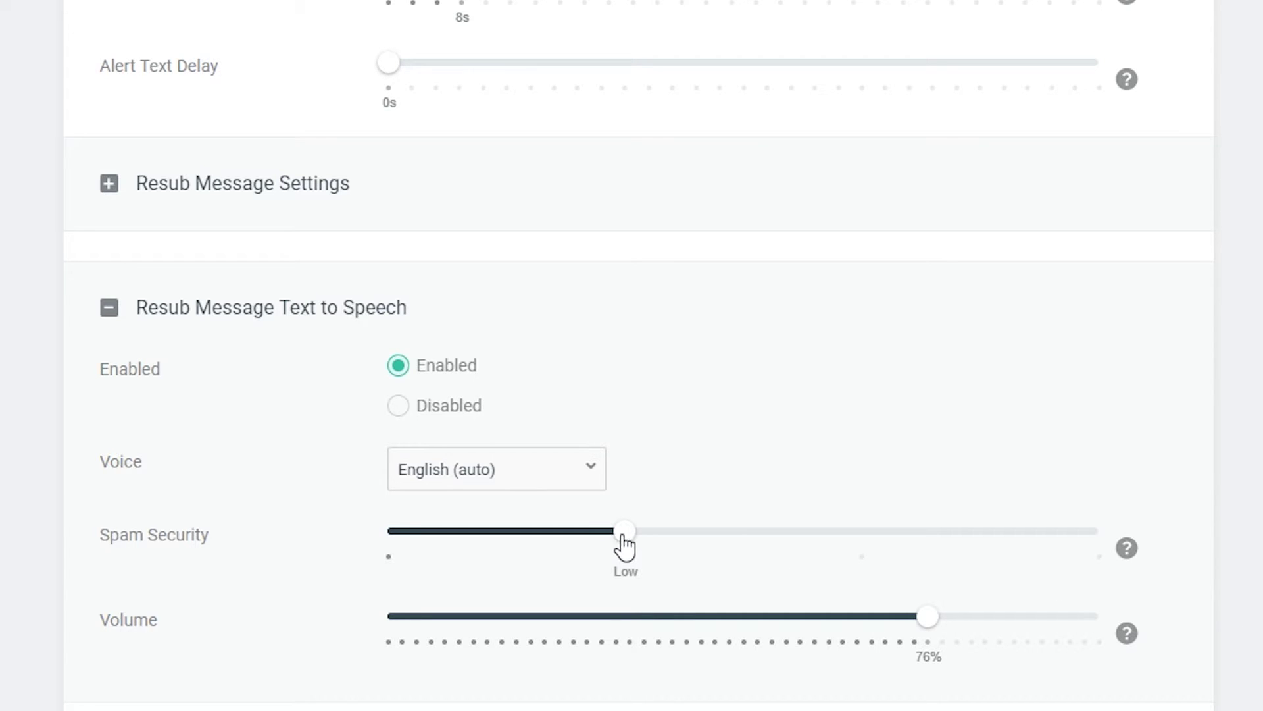
pyautogui.click(862, 546)
pyautogui.click(627, 553)
pyautogui.click(397, 545)
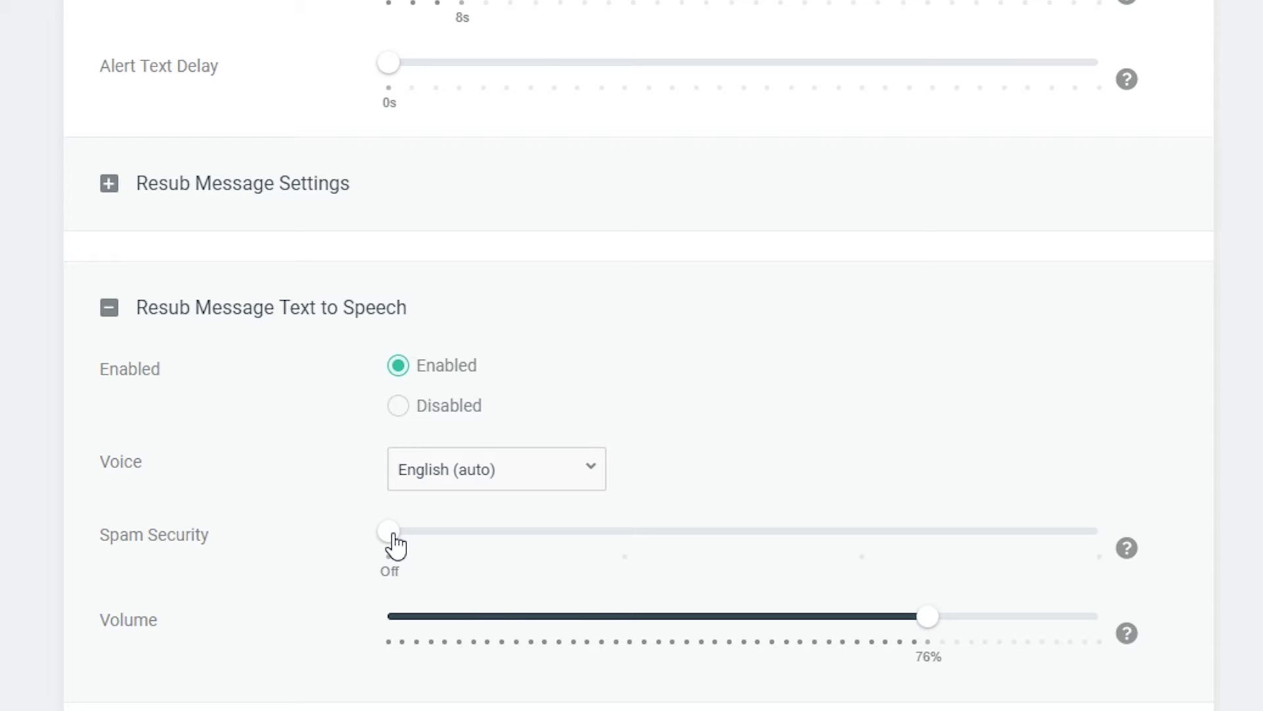
pyautogui.click(594, 541)
pyautogui.click(857, 541)
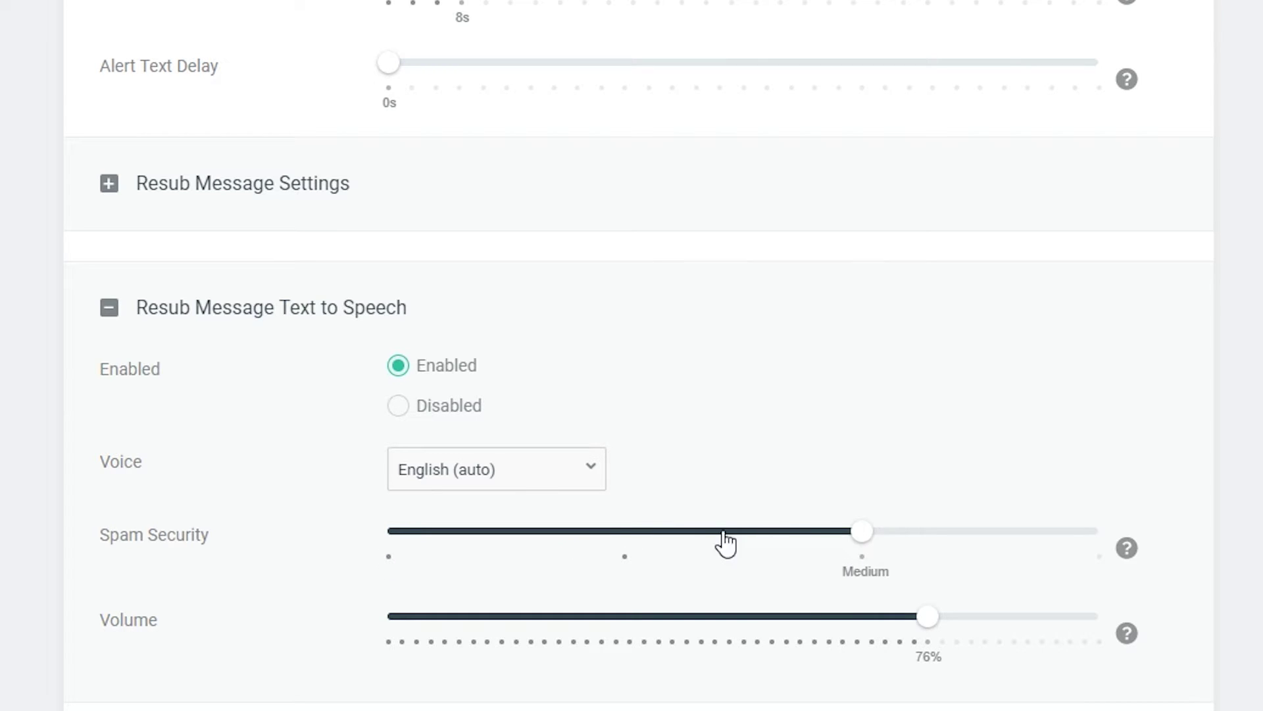
pyautogui.click(675, 538)
pyautogui.click(872, 541)
pyautogui.click(270, 306)
# Check the Open Sans font, #ffffff text colour and #32c3a6 highlight colour without changing them.
pyautogui.scroll(-10, 1040, 301)
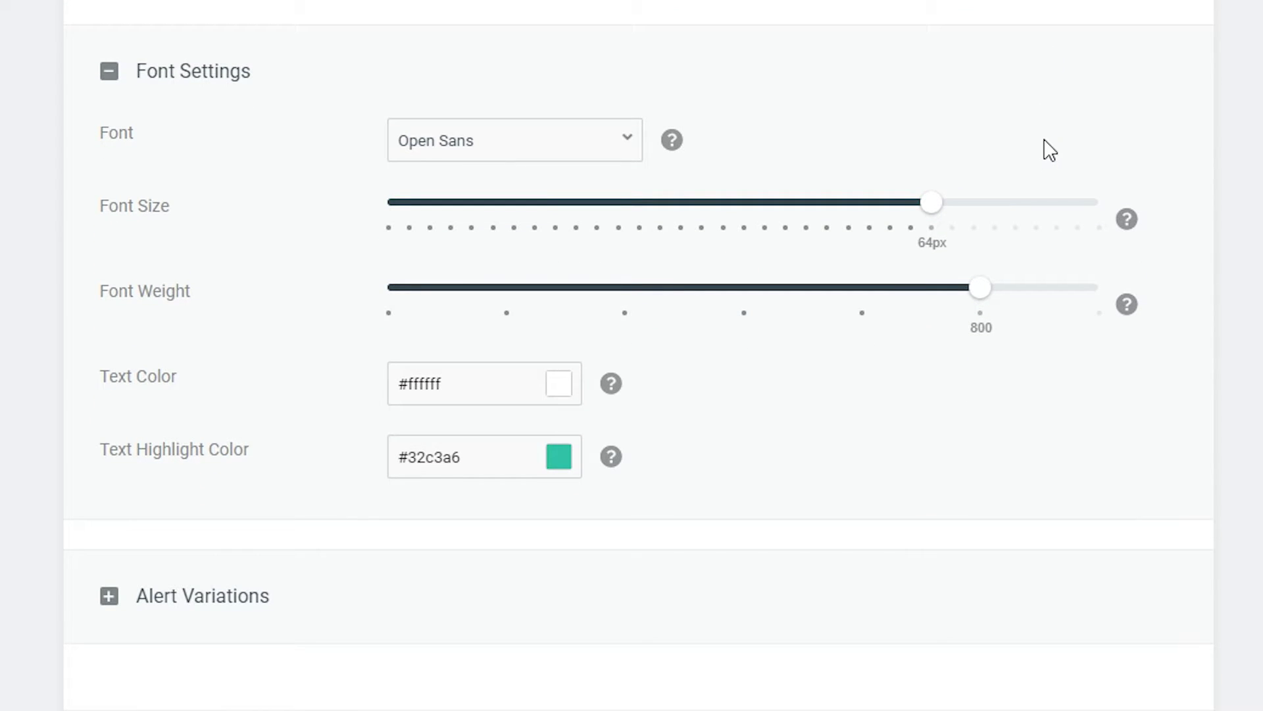
pyautogui.click(520, 151)
pyautogui.click(520, 153)
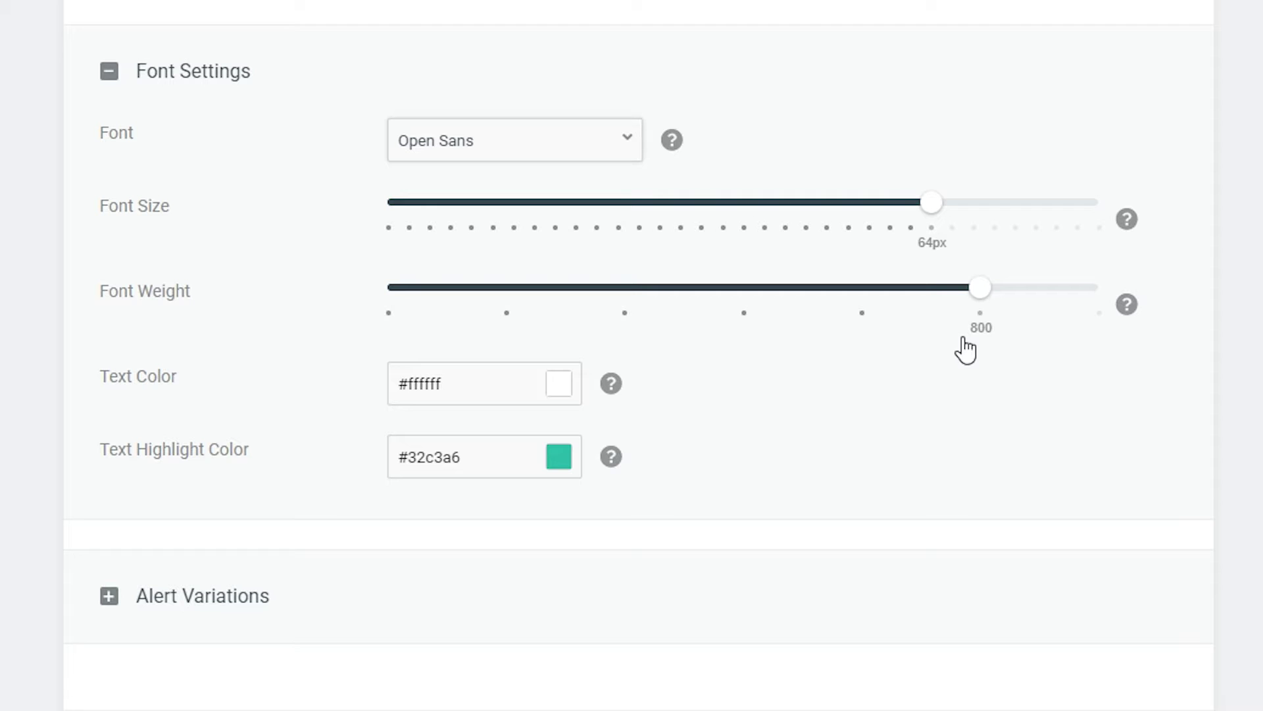
pyautogui.click(483, 381)
pyautogui.moveTo(466, 384); pyautogui.dragTo(332, 405)
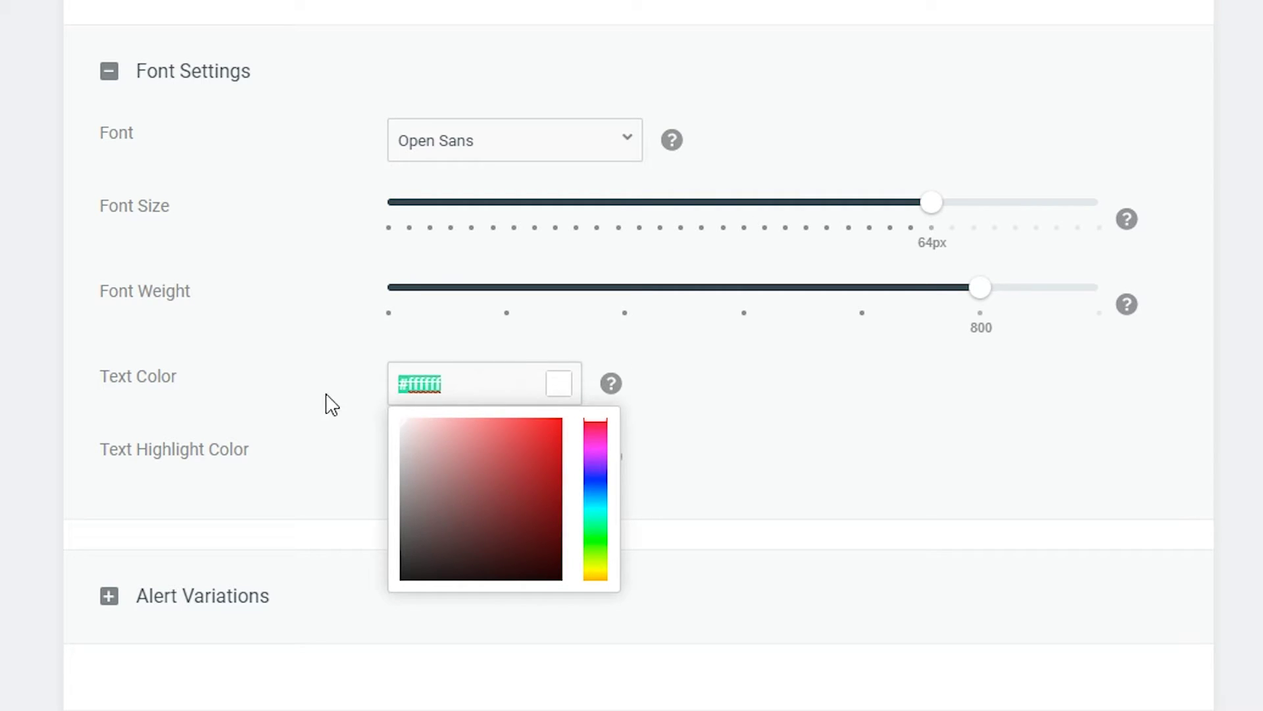
pyautogui.click(332, 405)
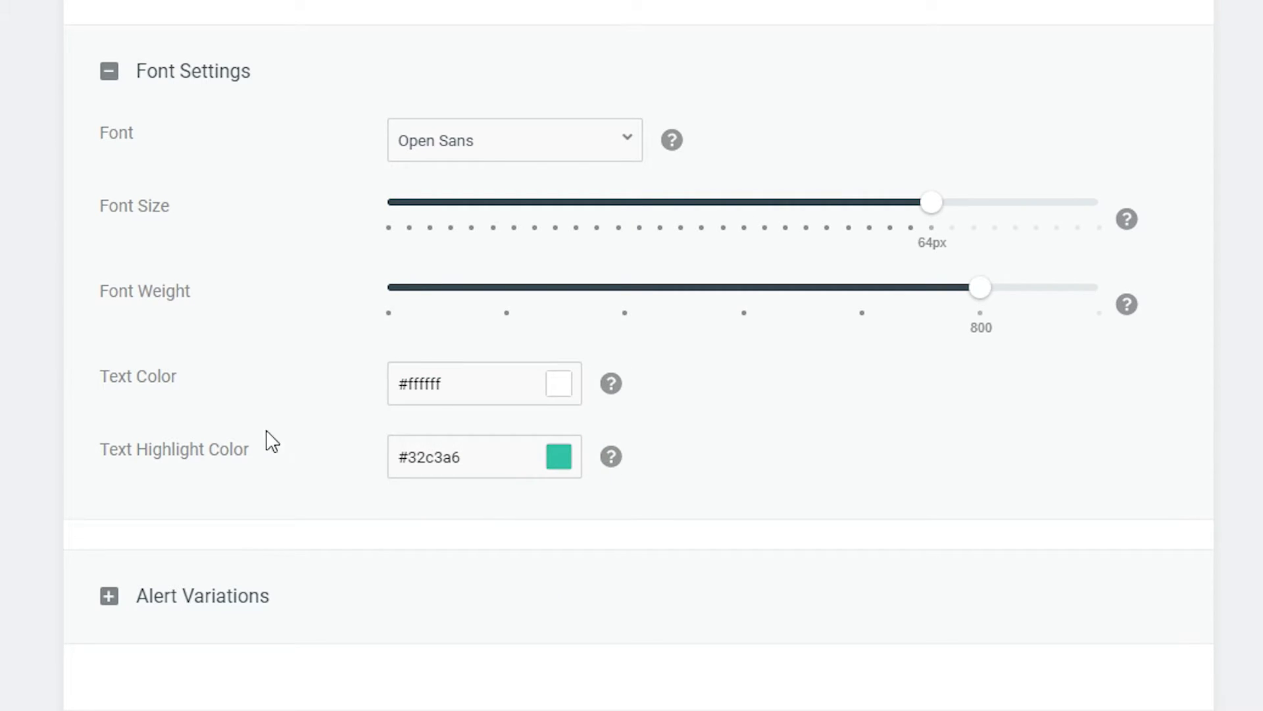
pyautogui.moveTo(147, 445); pyautogui.dragTo(276, 454)
pyautogui.click(278, 455)
pyautogui.click(460, 457)
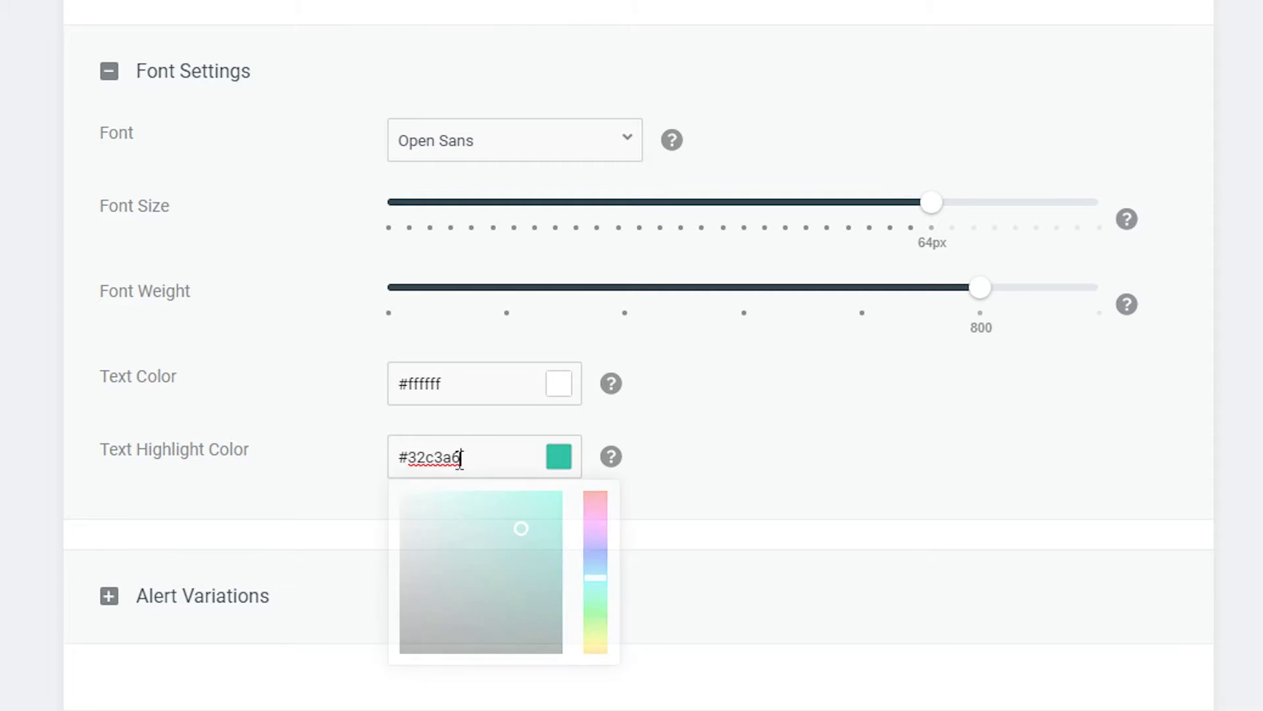
pyautogui.moveTo(460, 456); pyautogui.dragTo(388, 463)
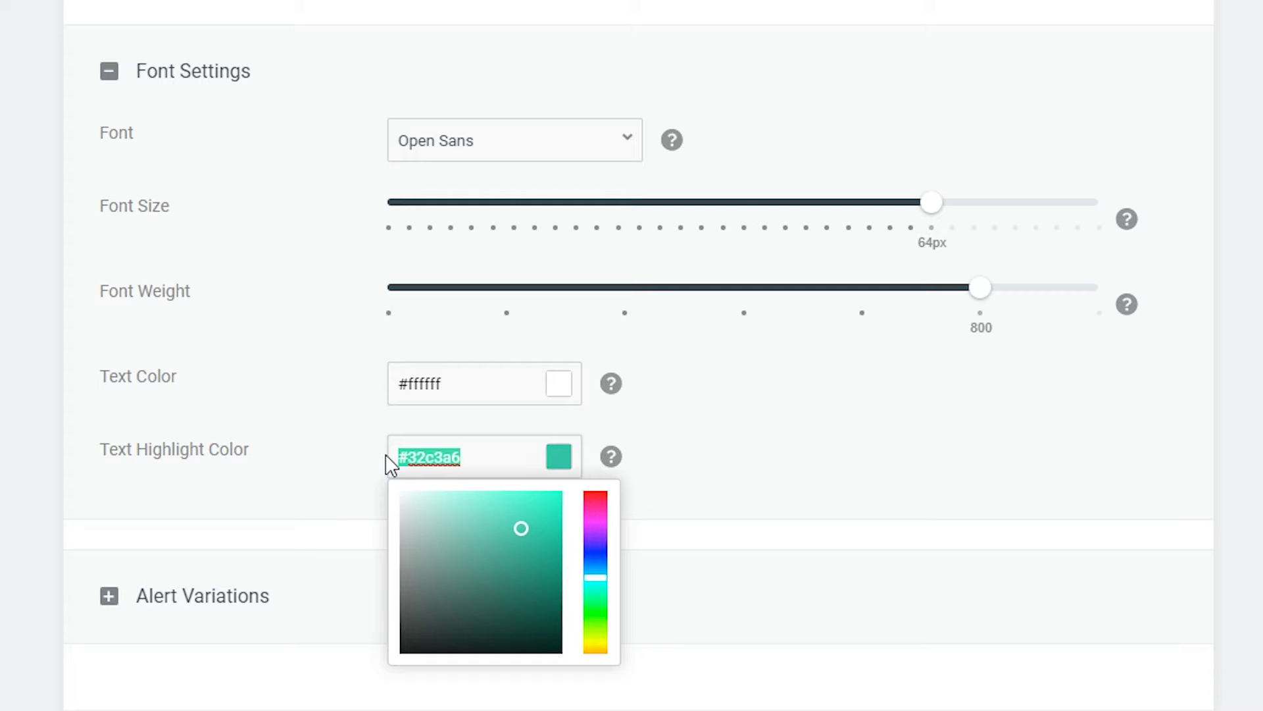
pyautogui.click(379, 459)
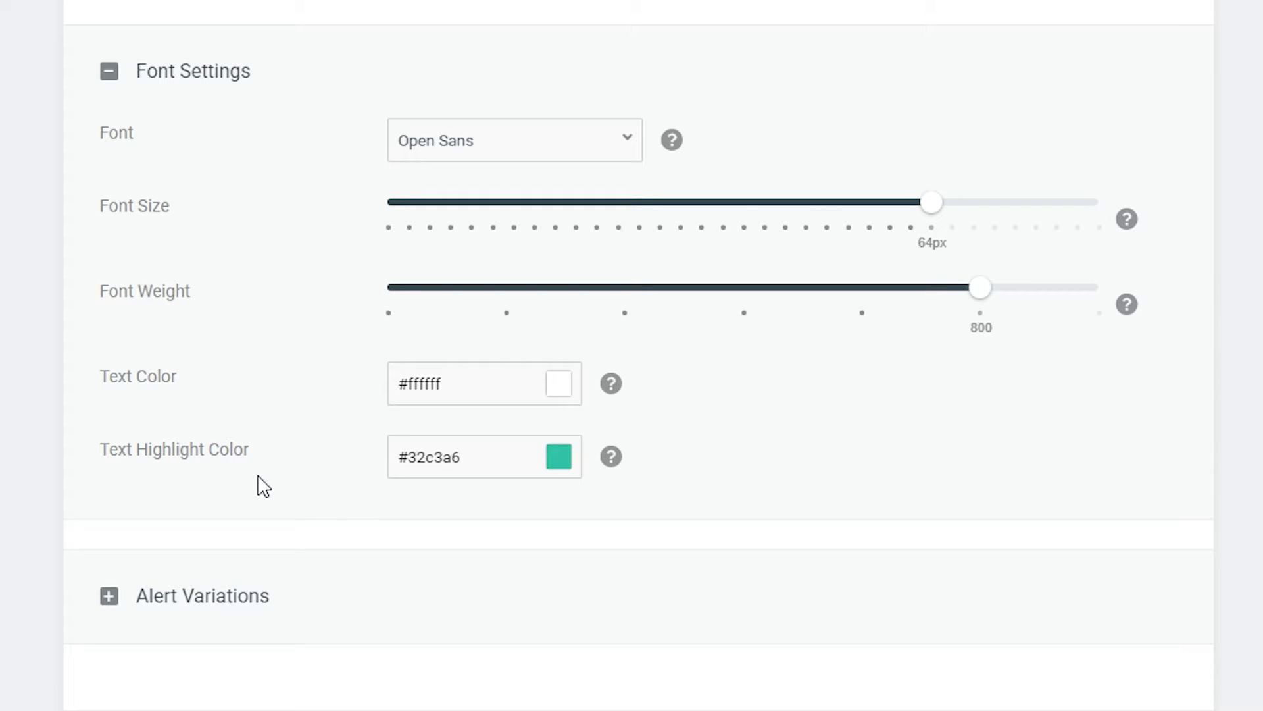
# Collapse Font Settings, expand Alert Variations and start adding a new variation.
pyautogui.click(122, 71)
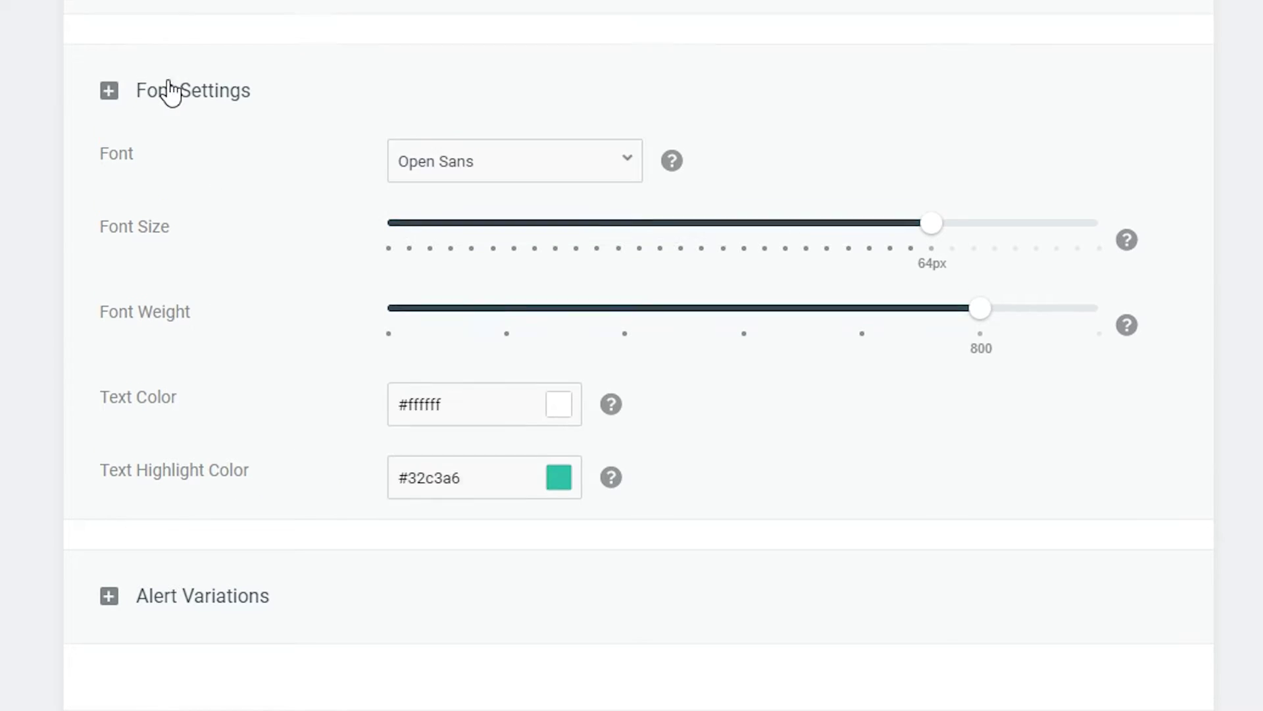
pyautogui.click(179, 632)
pyautogui.scroll(-2, 452, 304)
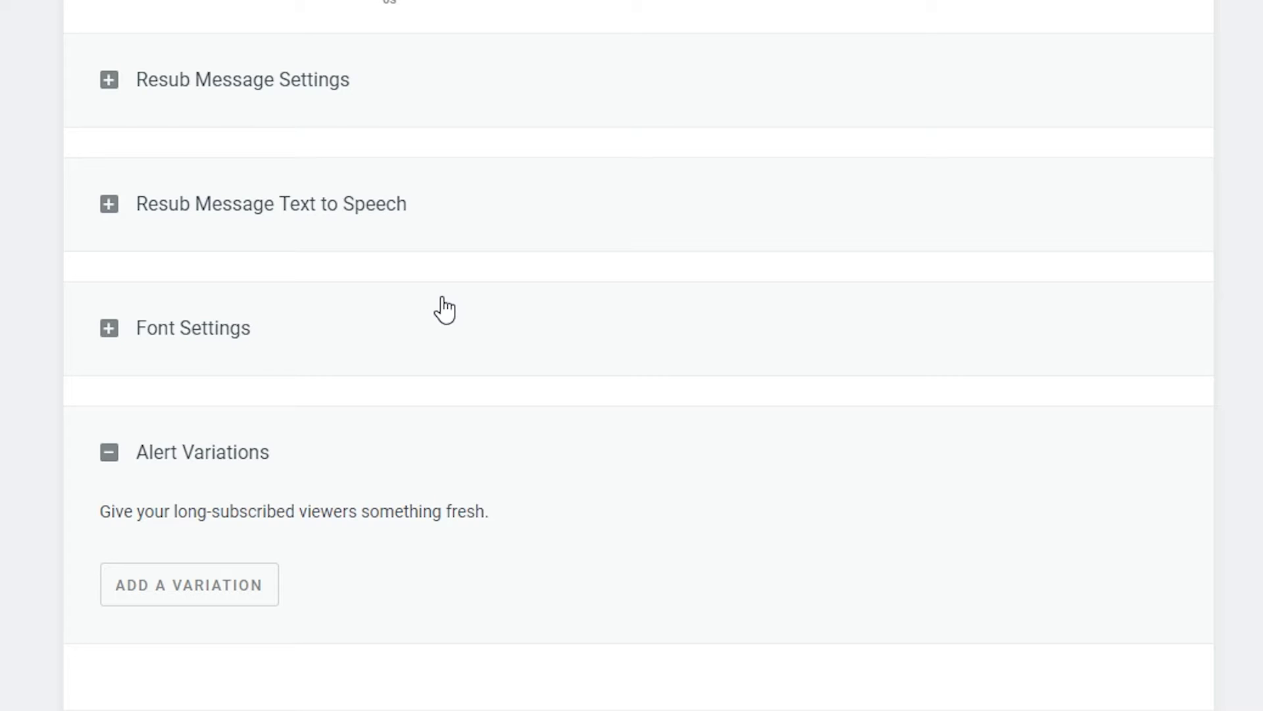
pyautogui.click(214, 618)
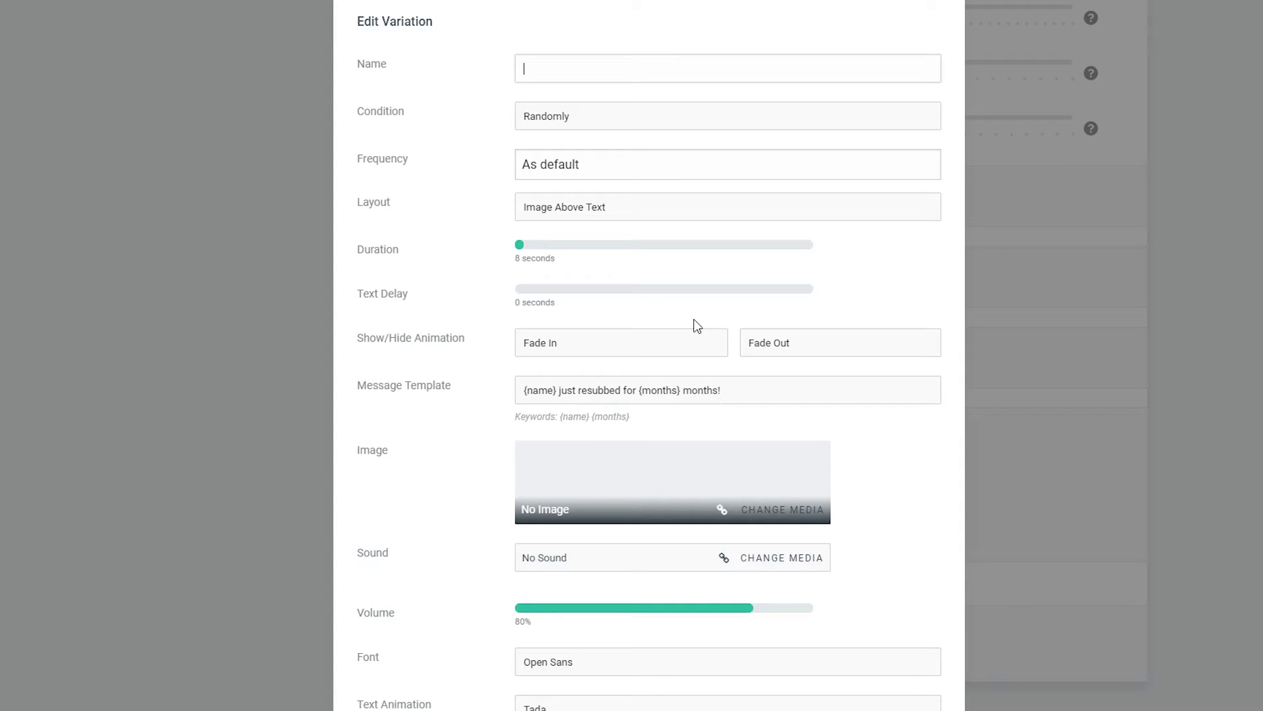
# Try the variation condition as minimum months subscribed, then as subscription tier.
pyautogui.moveTo(411, 116); pyautogui.dragTo(355, 113)
pyautogui.click(531, 113)
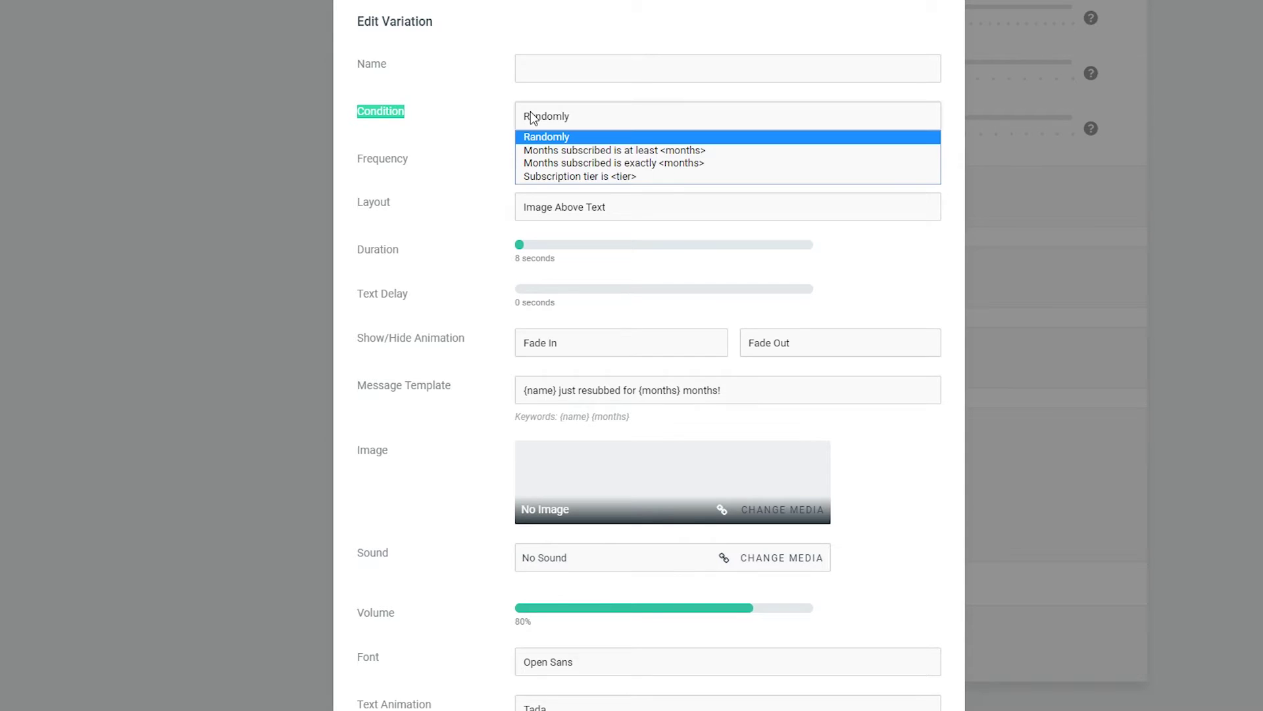
pyautogui.click(588, 150)
pyautogui.click(545, 167)
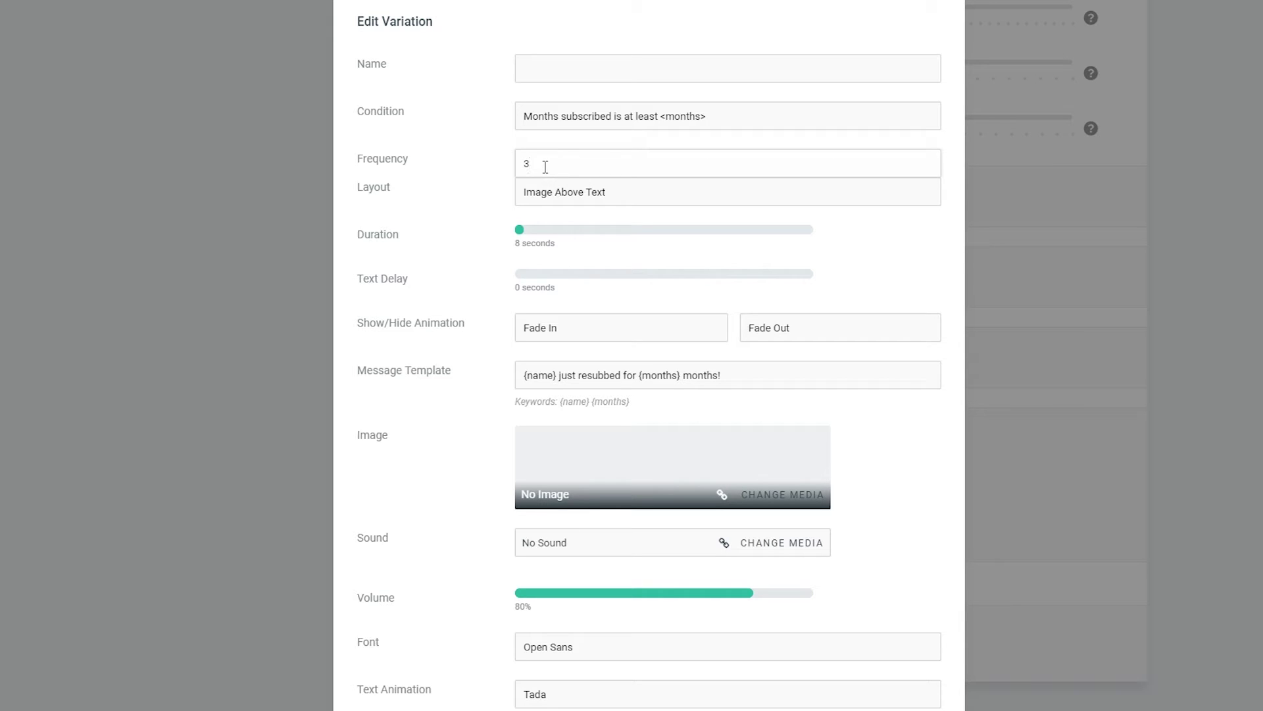
pyautogui.click(562, 121)
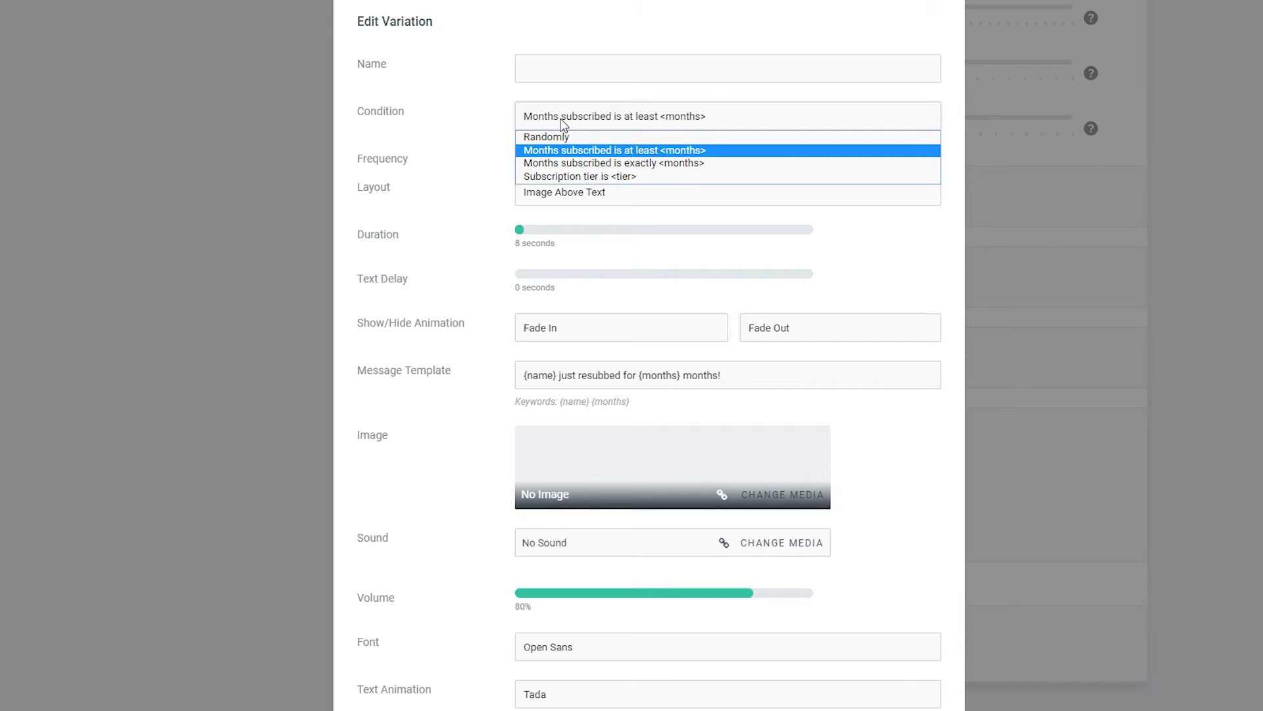
pyautogui.click(598, 172)
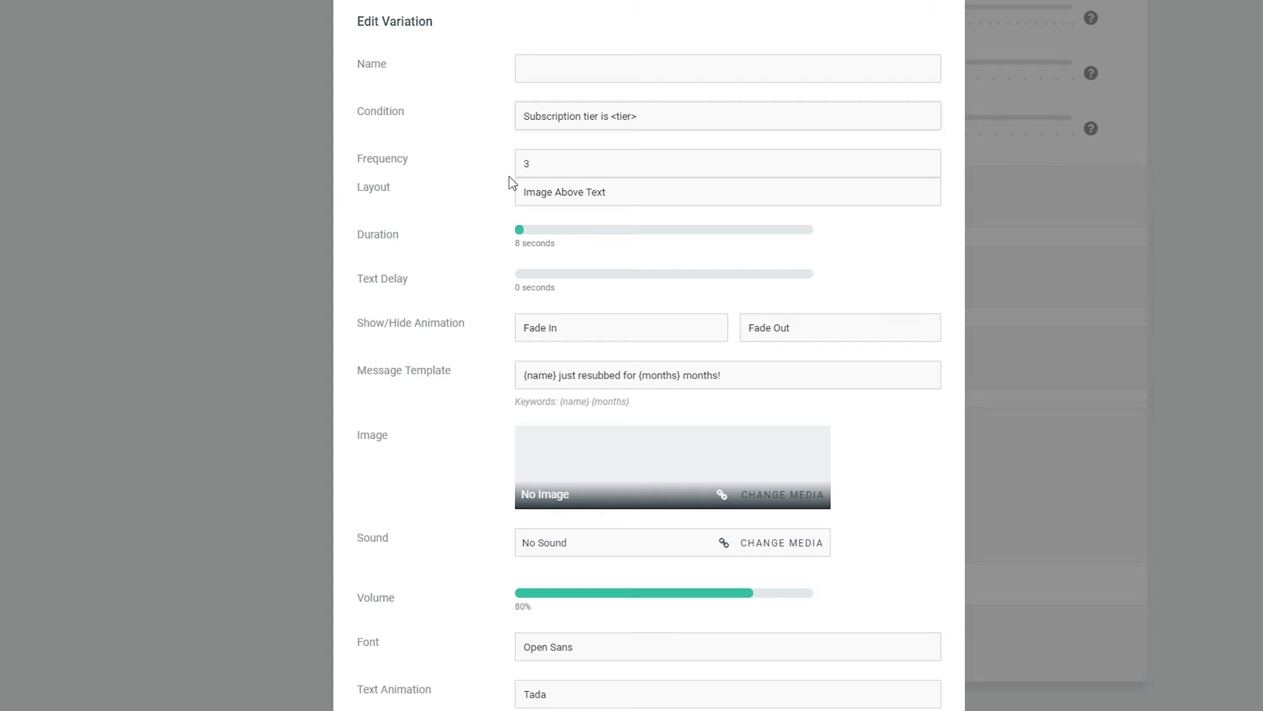
# Discard the new alert variation without saving it.
pyautogui.scroll(-3, 480, 167)
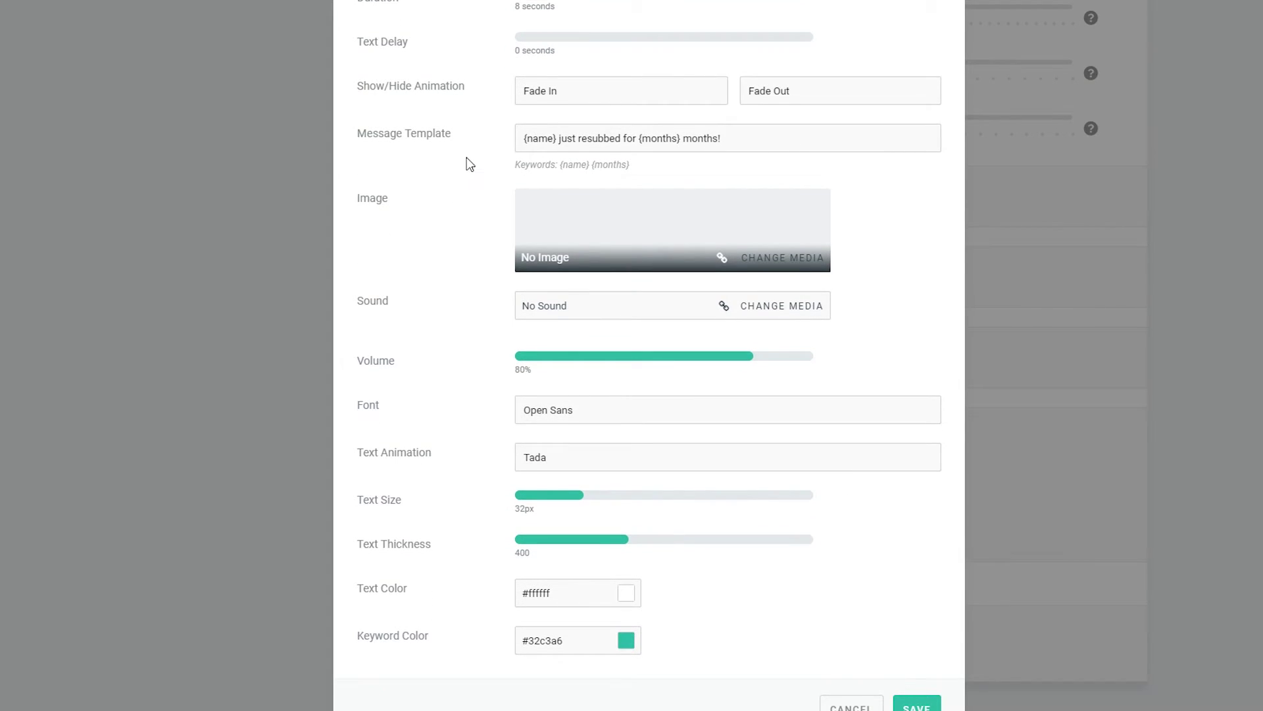
pyautogui.scroll(-1, 471, 165)
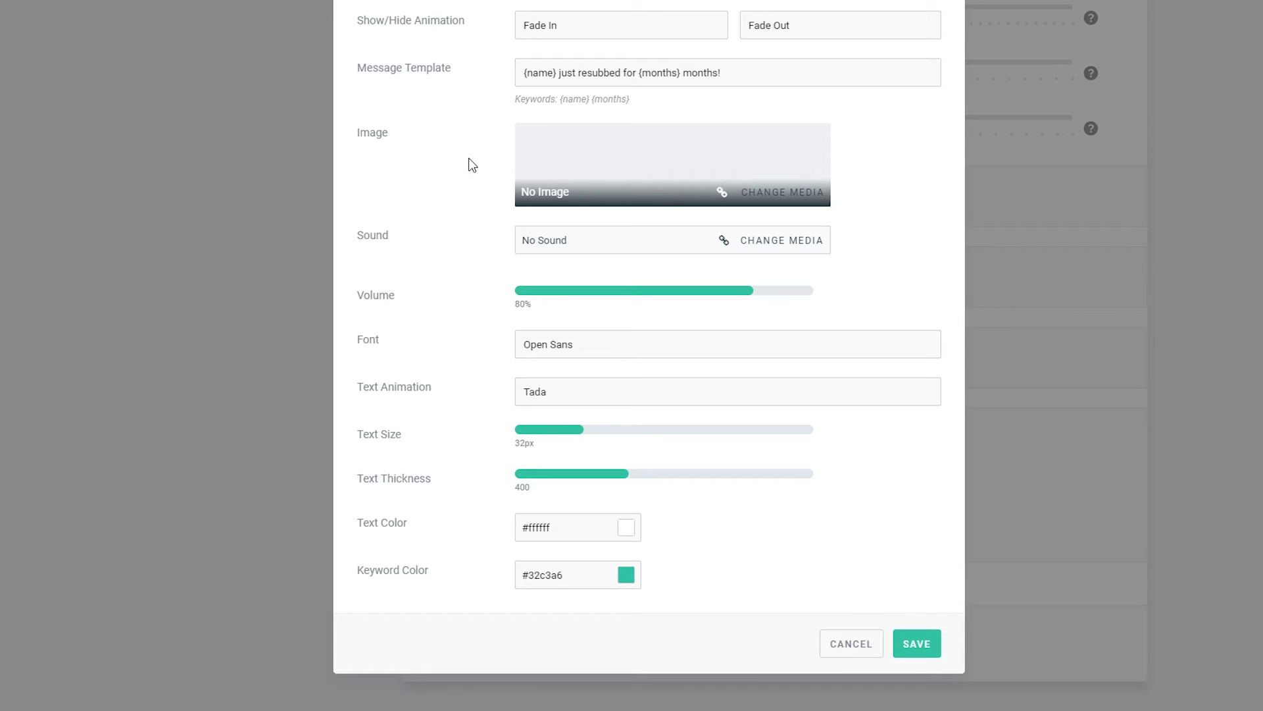
pyautogui.scroll(2, 751, 440)
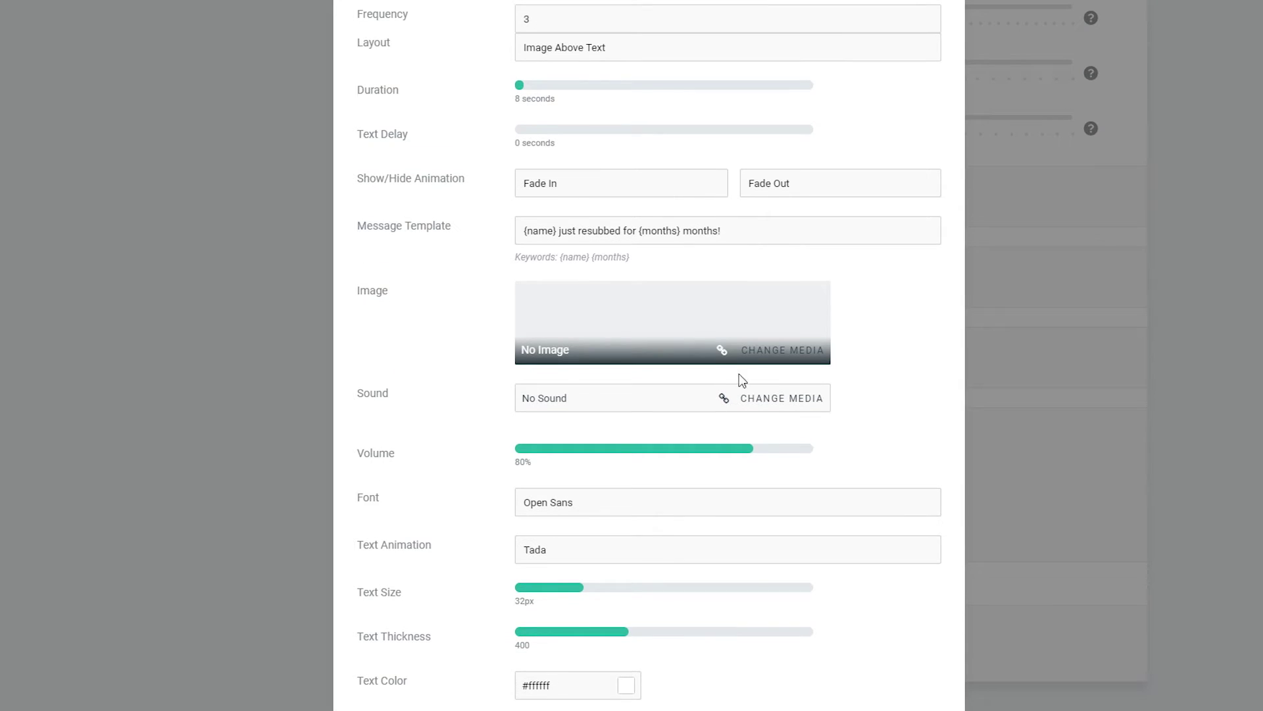
pyautogui.scroll(1, 742, 379)
pyautogui.scroll(-3, 928, 409)
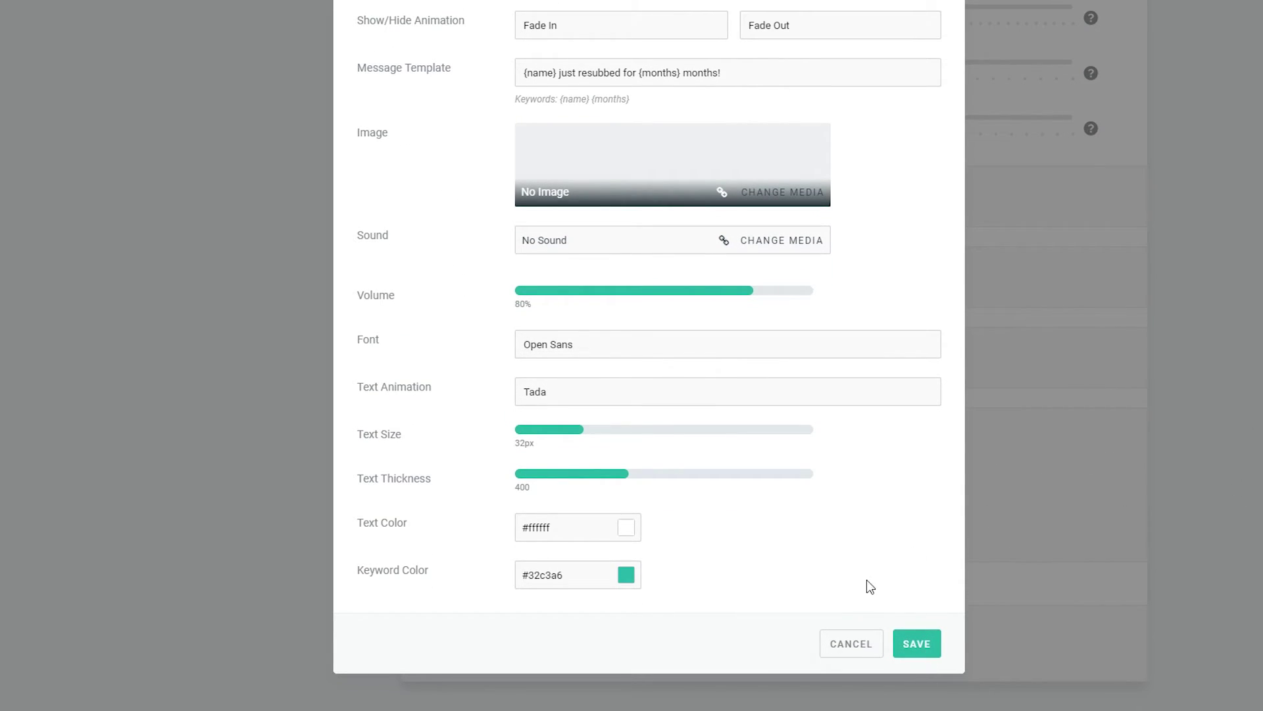
pyautogui.click(849, 645)
# Save the alert box settings, then reveal and select the full widget URL.
pyautogui.click(787, 642)
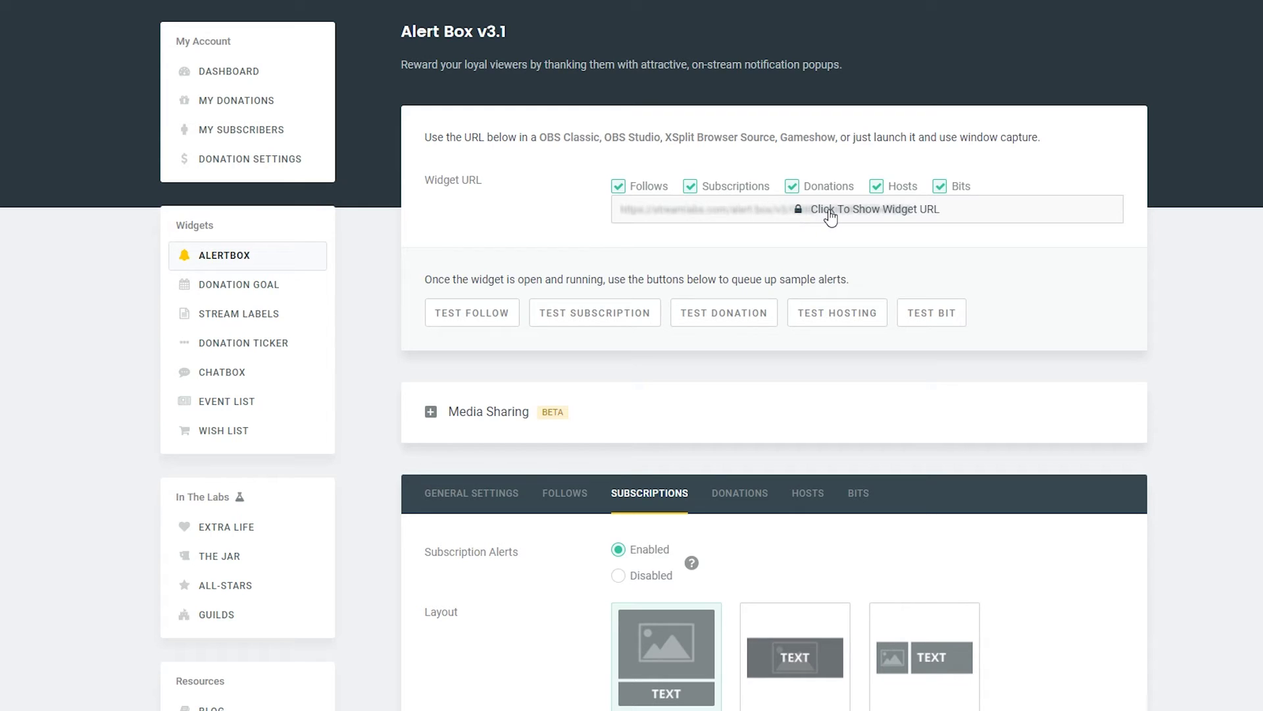
pyautogui.click(835, 217)
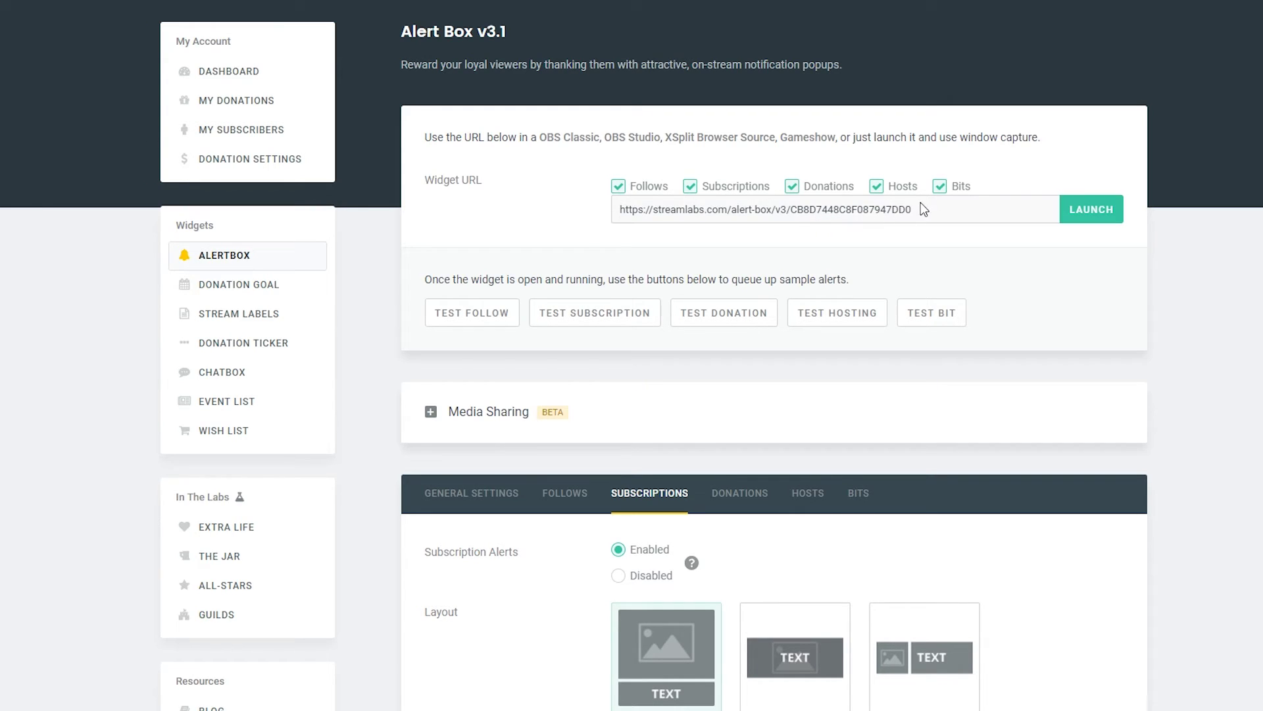
pyautogui.moveTo(927, 210); pyautogui.dragTo(626, 209)
pyautogui.hotkey('ctrl', 'c')
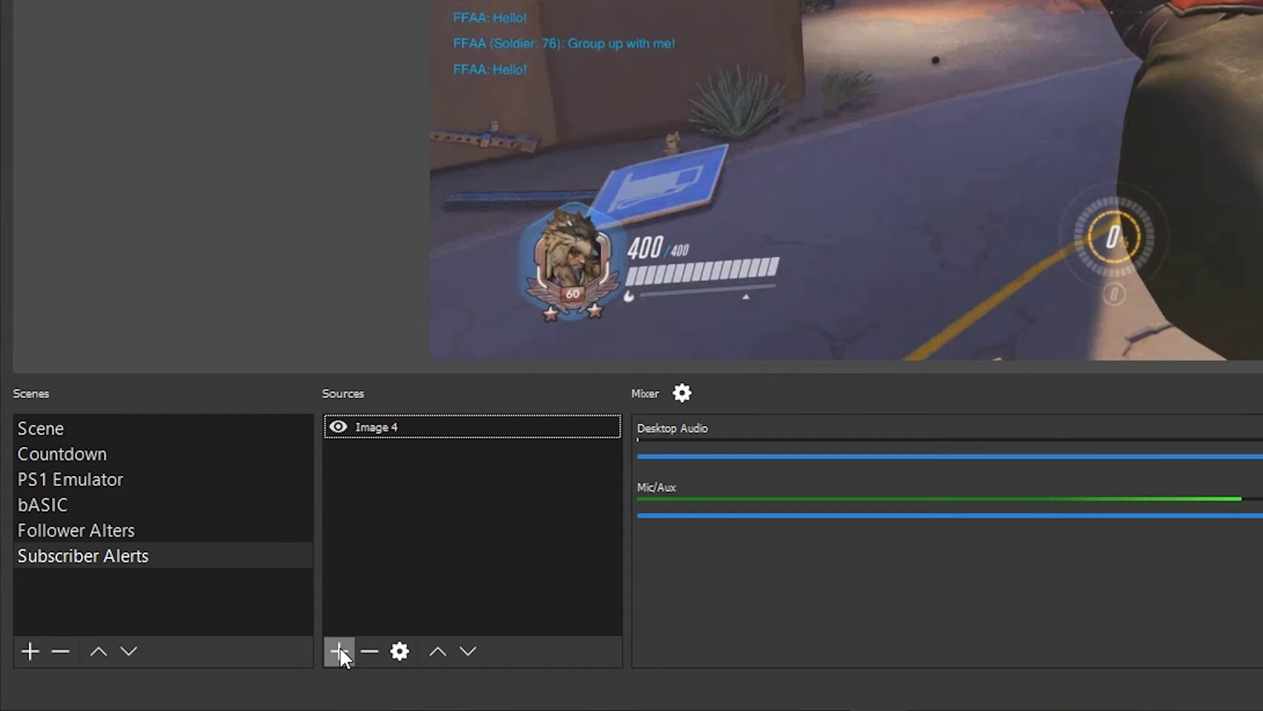
# Add a browser source named 'Subscriber Alert' to the scene.
pyautogui.click(340, 651)
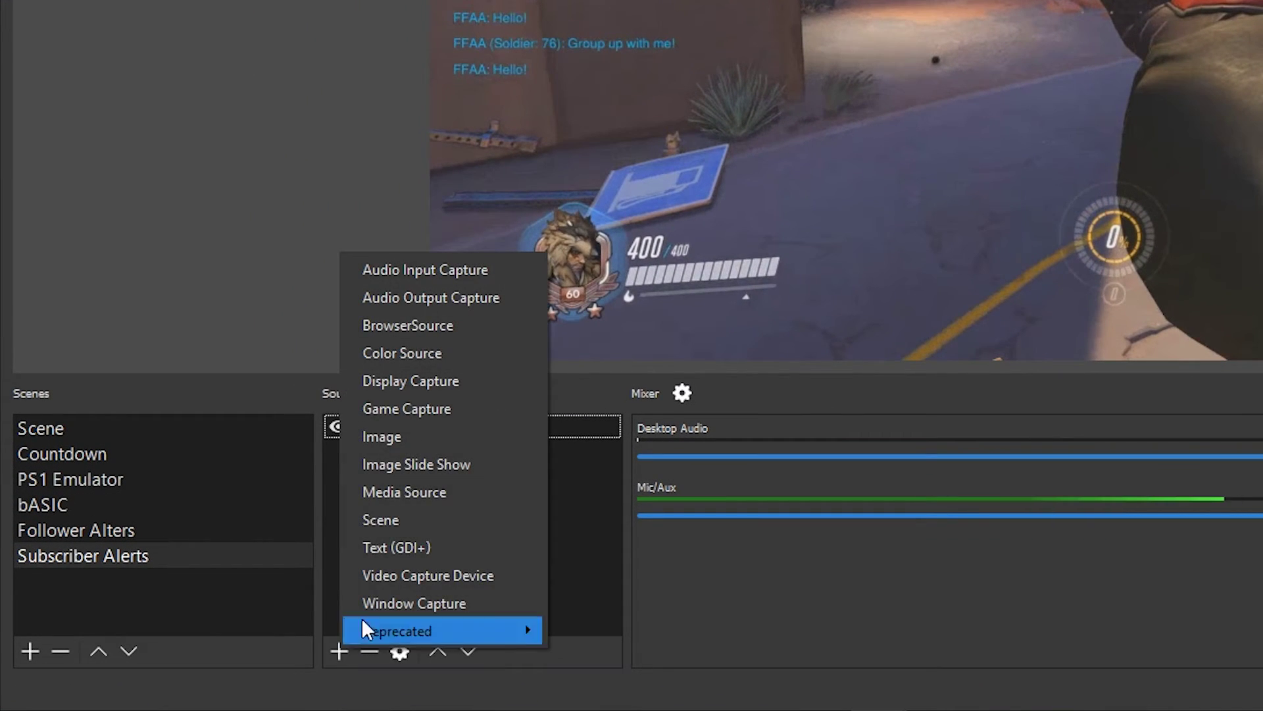
pyautogui.click(446, 326)
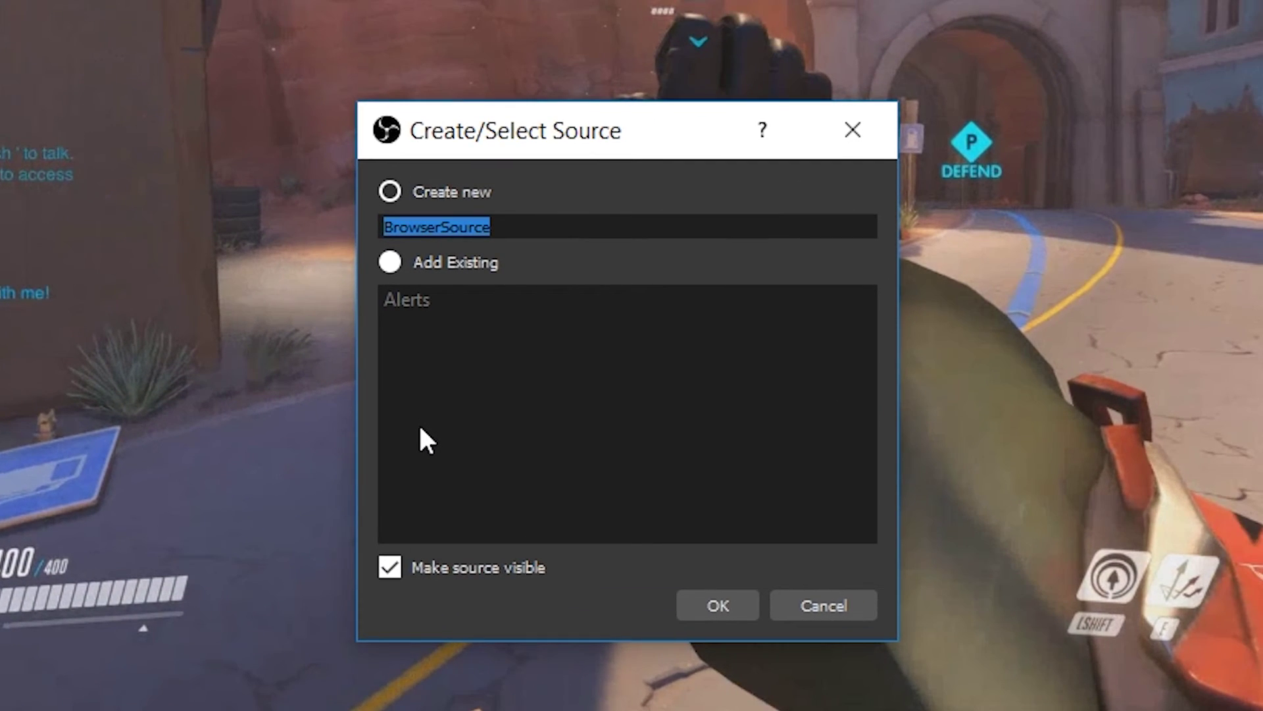
pyautogui.write('Subscriber ')
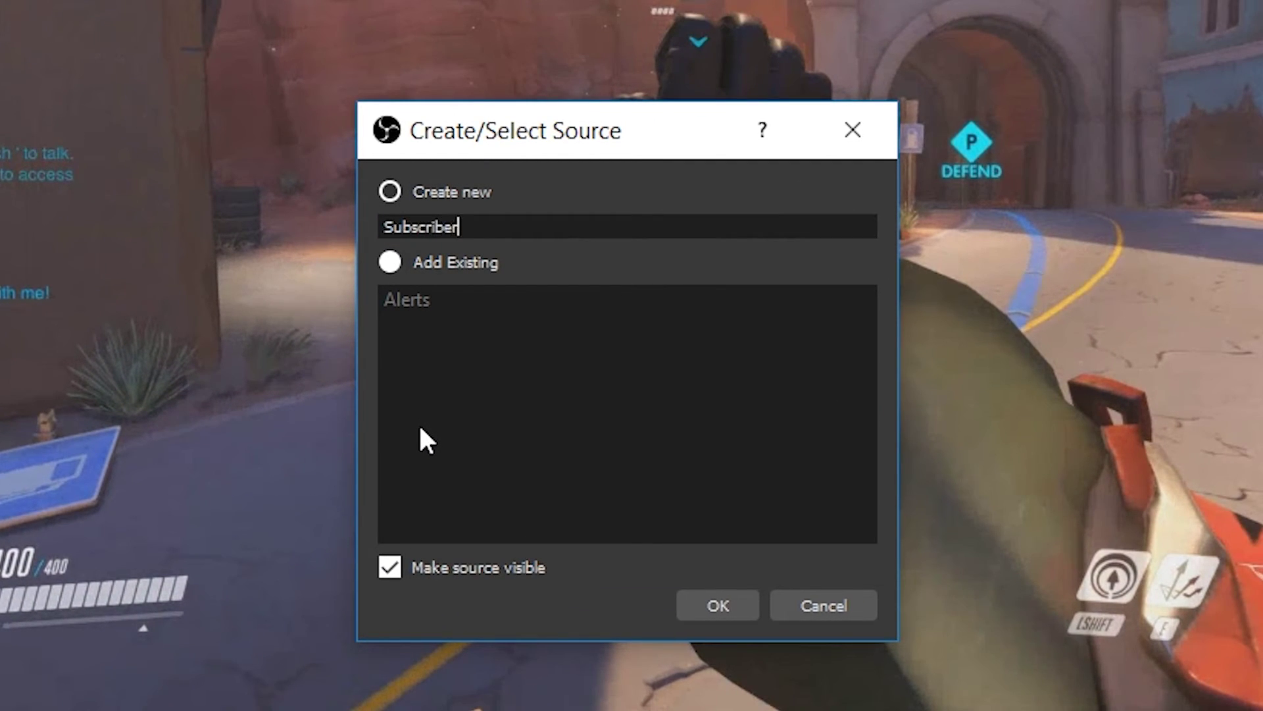
pyautogui.write('Alert')
pyautogui.press('Return')
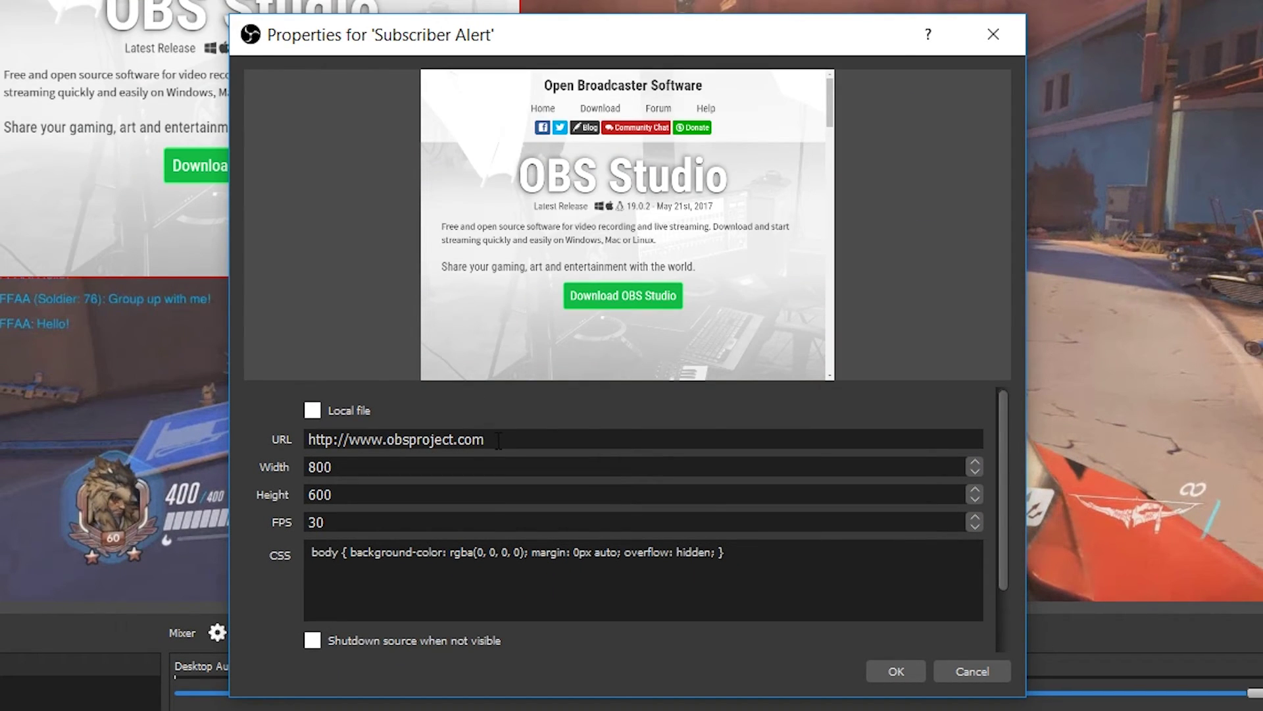
# Replace the placeholder URL with the Streamlabs widget URL and edit the CSS.
pyautogui.moveTo(498, 441); pyautogui.dragTo(222, 452)
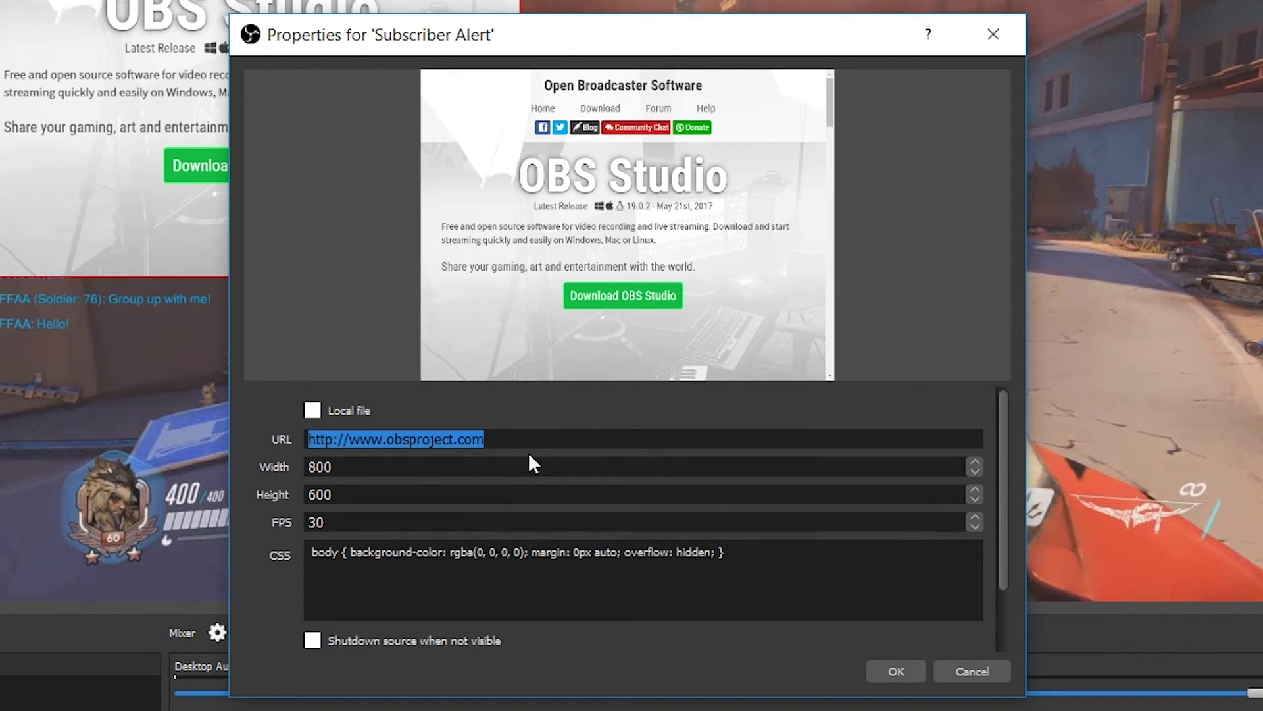
pyautogui.hotkey('ctrl', 'v')
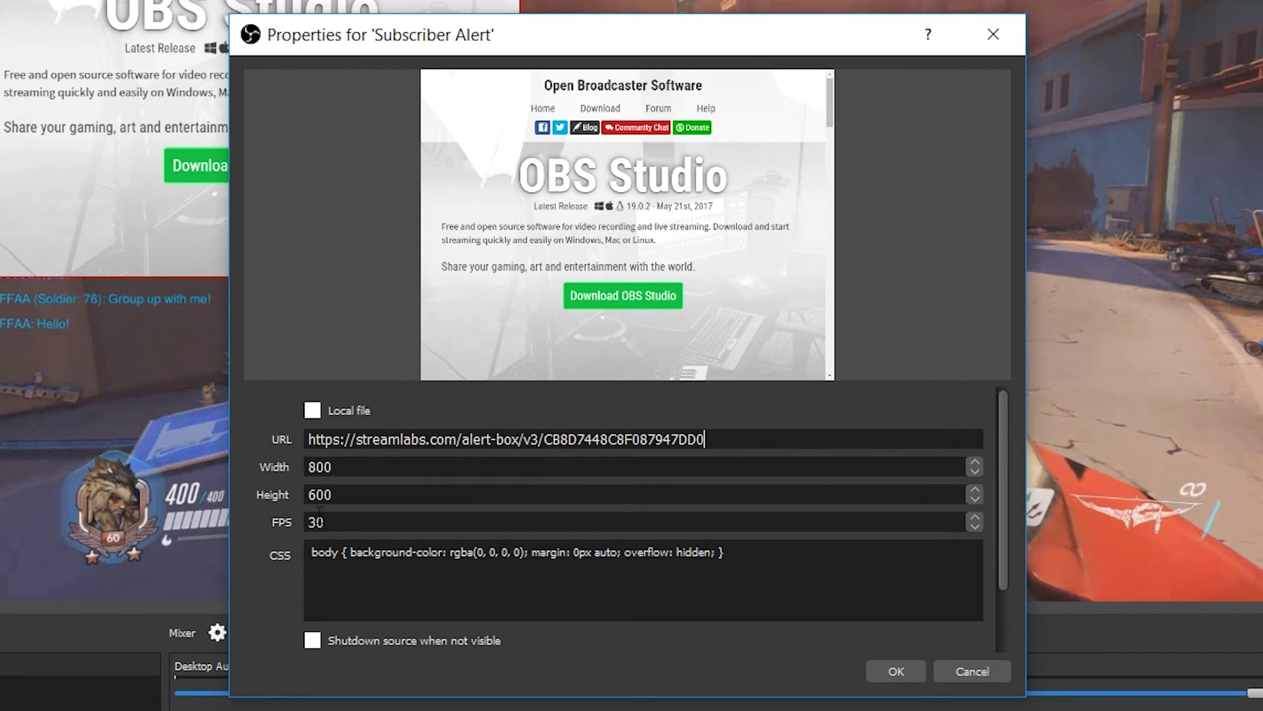
pyautogui.moveTo(329, 522); pyautogui.dragTo(288, 522)
pyautogui.moveTo(1004, 437); pyautogui.dragTo(1004, 501)
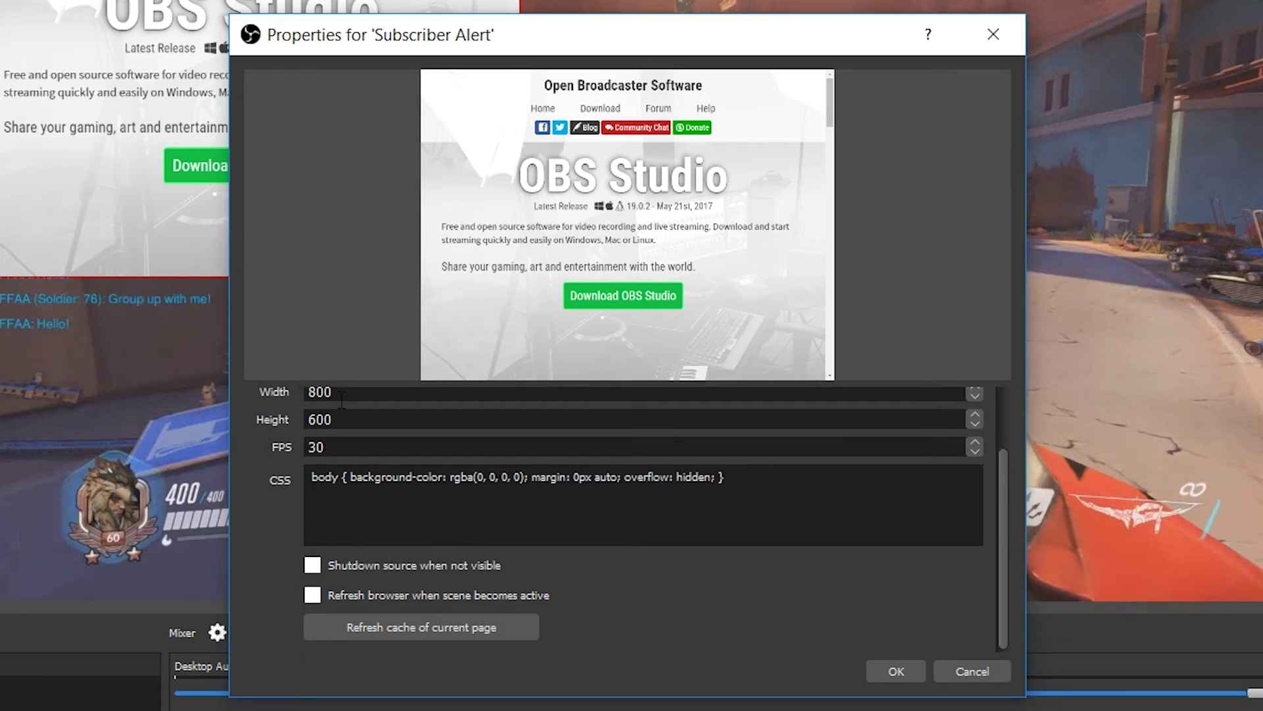
pyautogui.click(340, 482)
pyautogui.moveTo(341, 483); pyautogui.dragTo(835, 507)
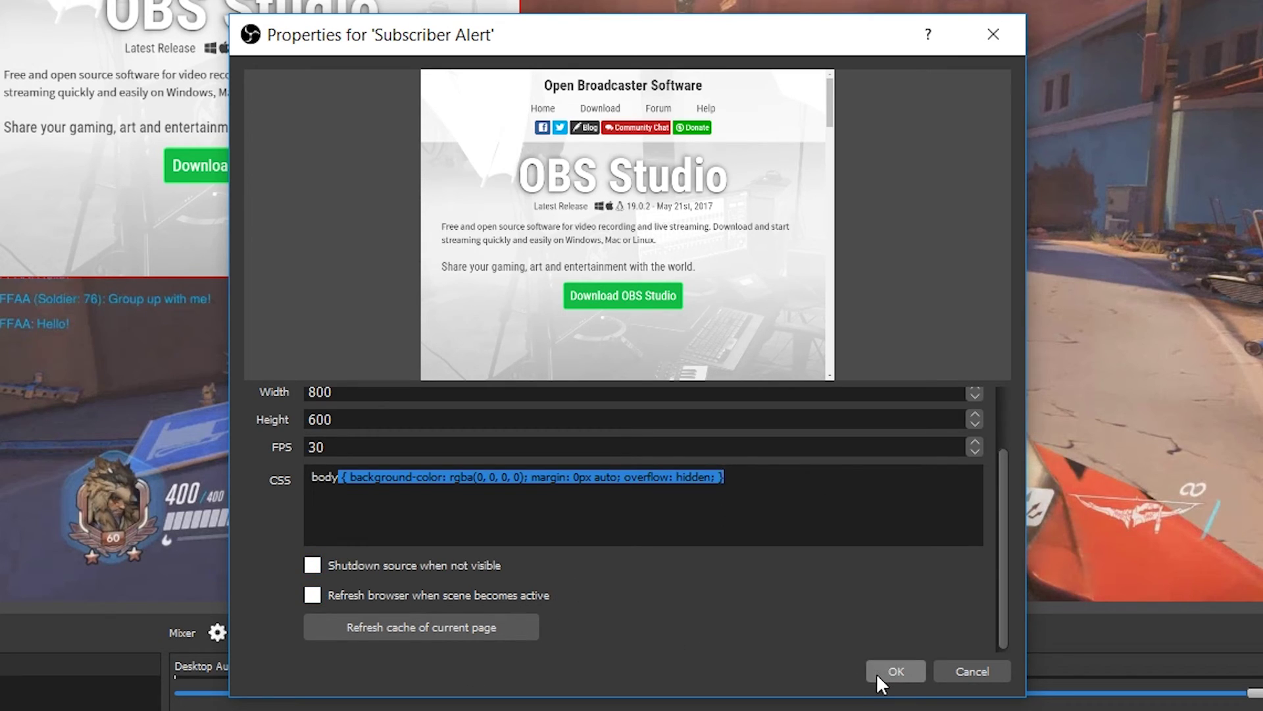
# Confirm the browser source and centre Subscriber Alert over the gameplay preview.
pyautogui.click(895, 671)
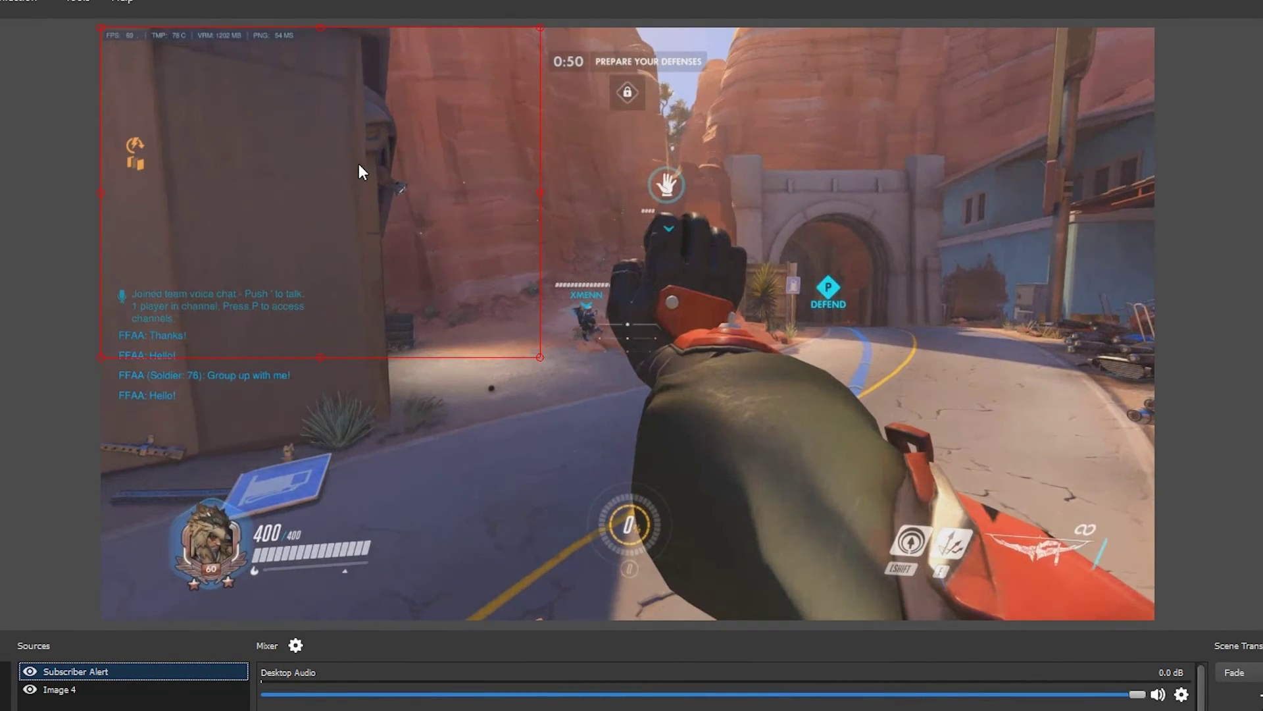
pyautogui.moveTo(359, 166); pyautogui.dragTo(668, 266)
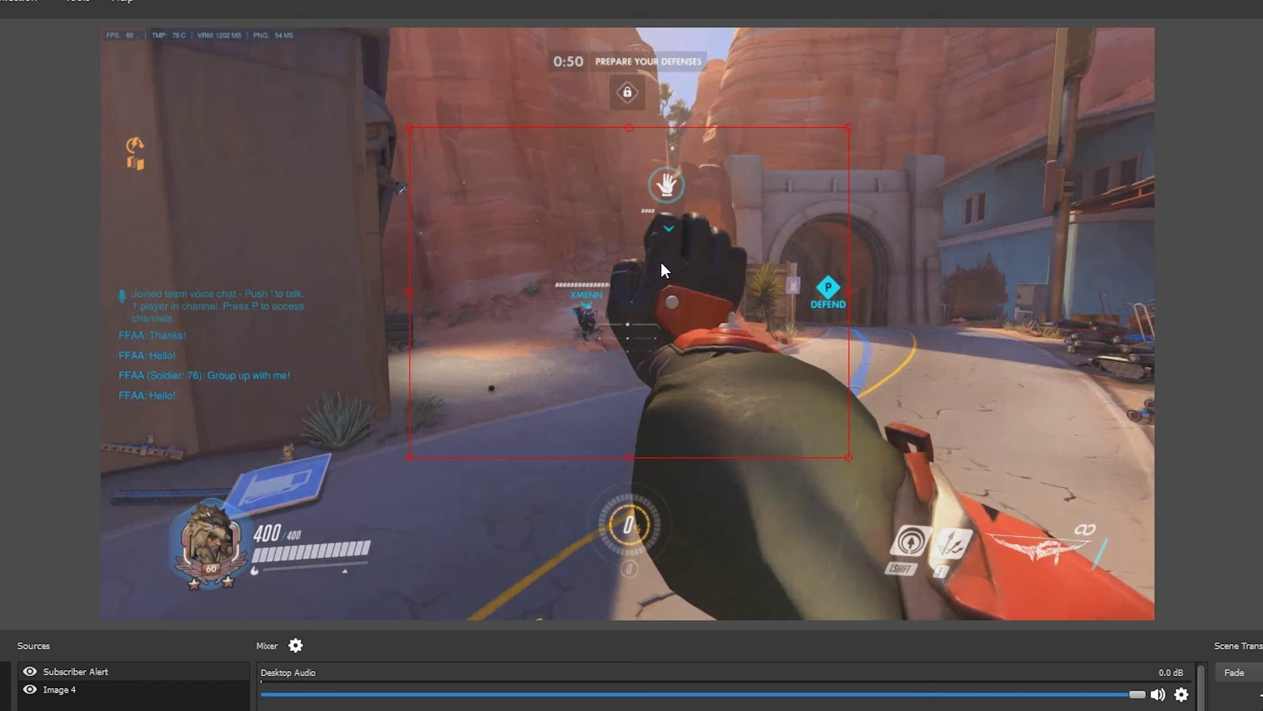
pyautogui.moveTo(660, 262); pyautogui.dragTo(673, 298)
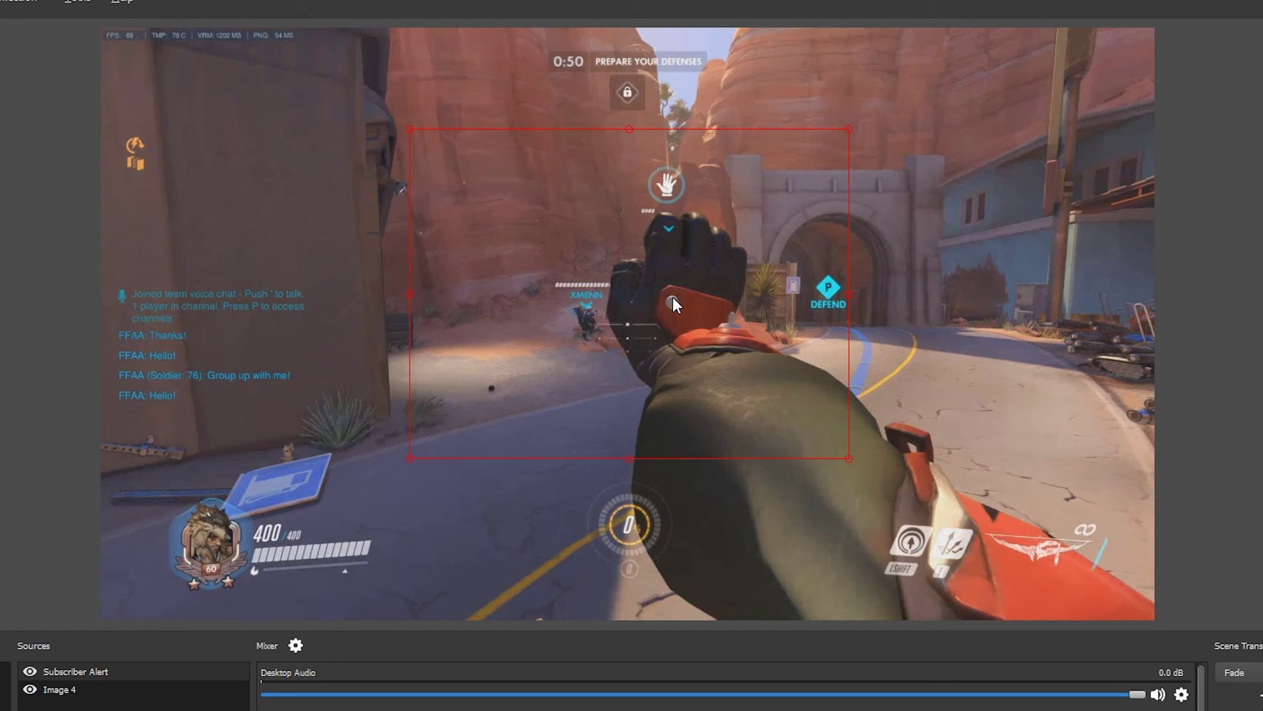
pyautogui.click(1250, 315)
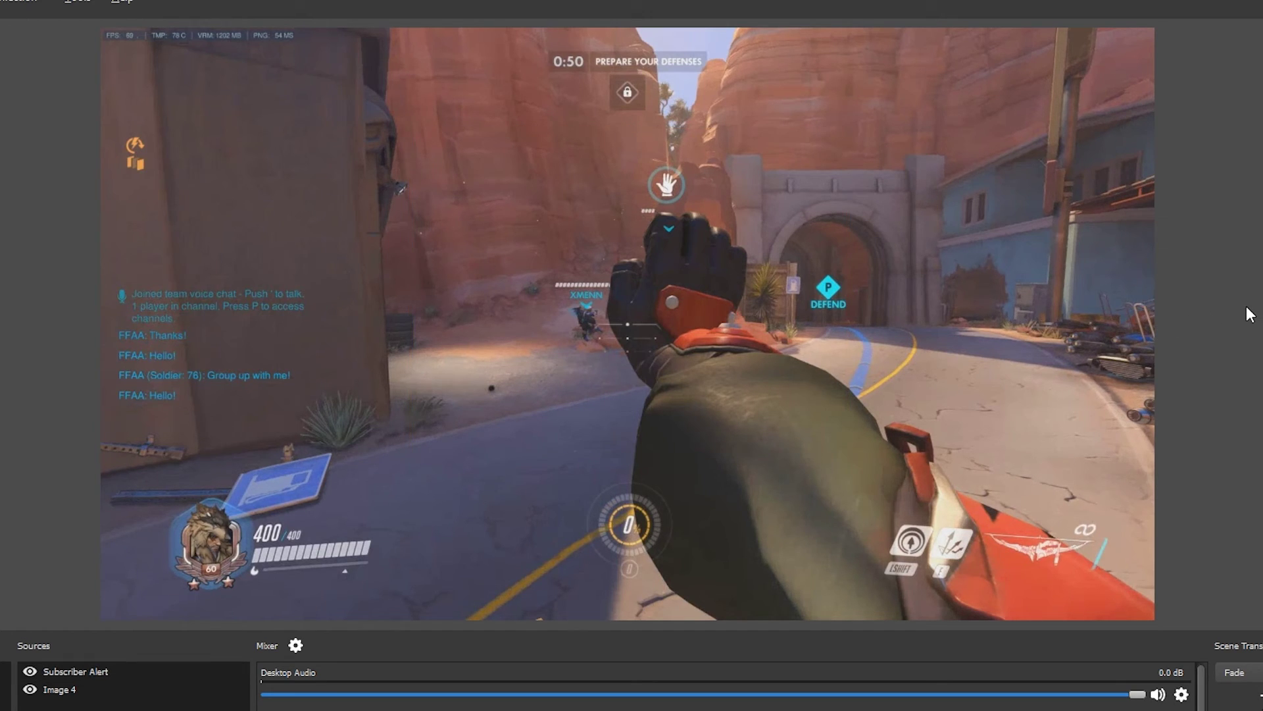
pyautogui.hotkey('alt', 'Tab')
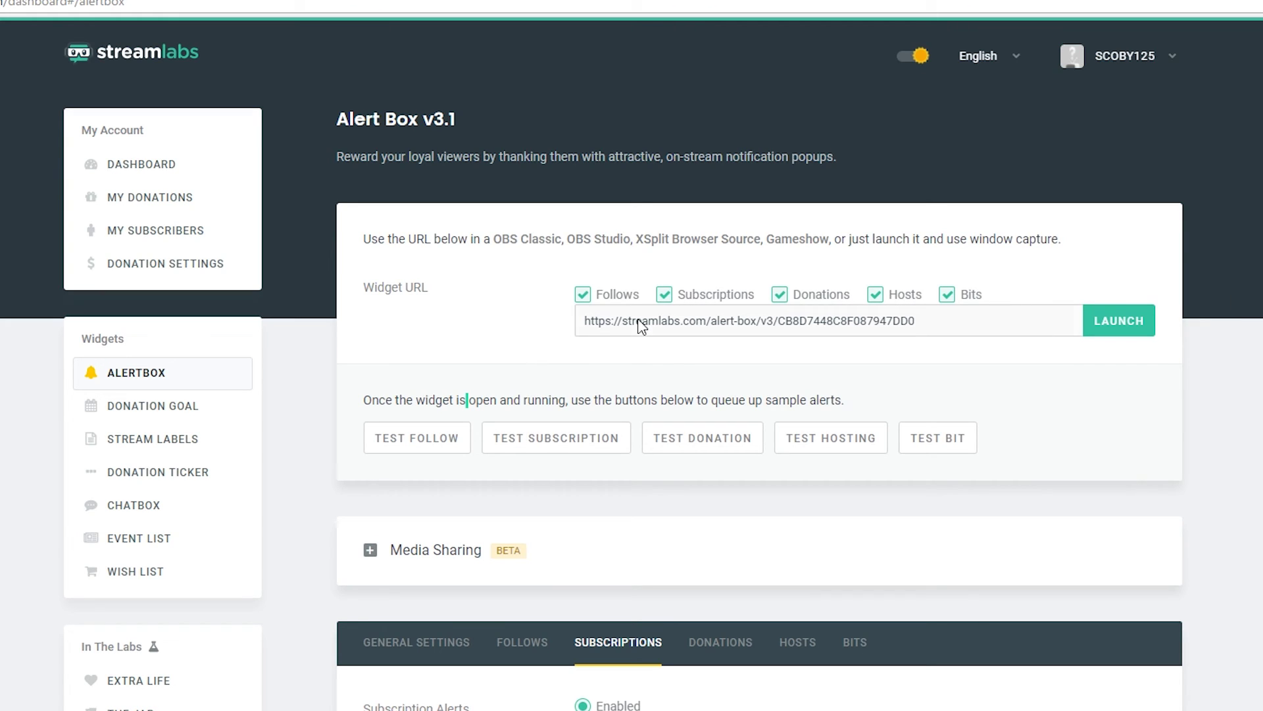
# Send a test subscription alert from Streamlabs and watch it appear in OBS.
pyautogui.moveTo(636, 320); pyautogui.dragTo(827, 321)
pyautogui.click(482, 385)
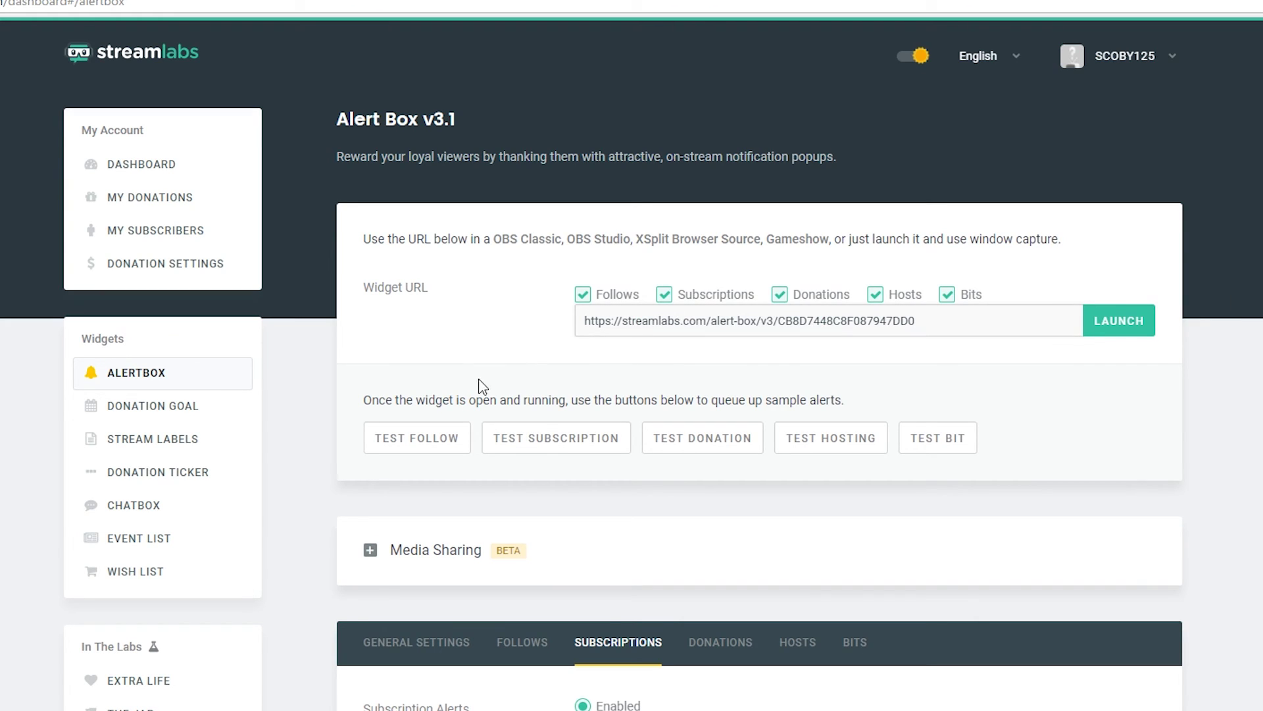
pyautogui.click(559, 444)
pyautogui.hotkey('alt', 'Tab')
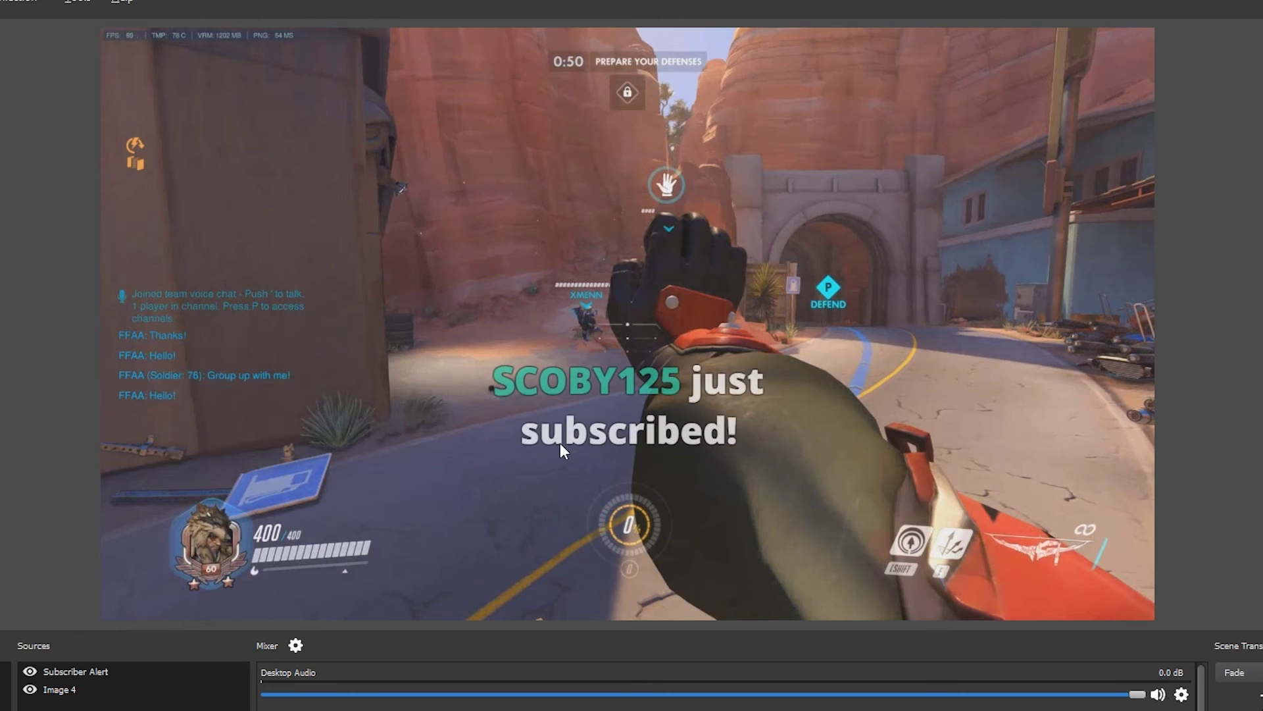